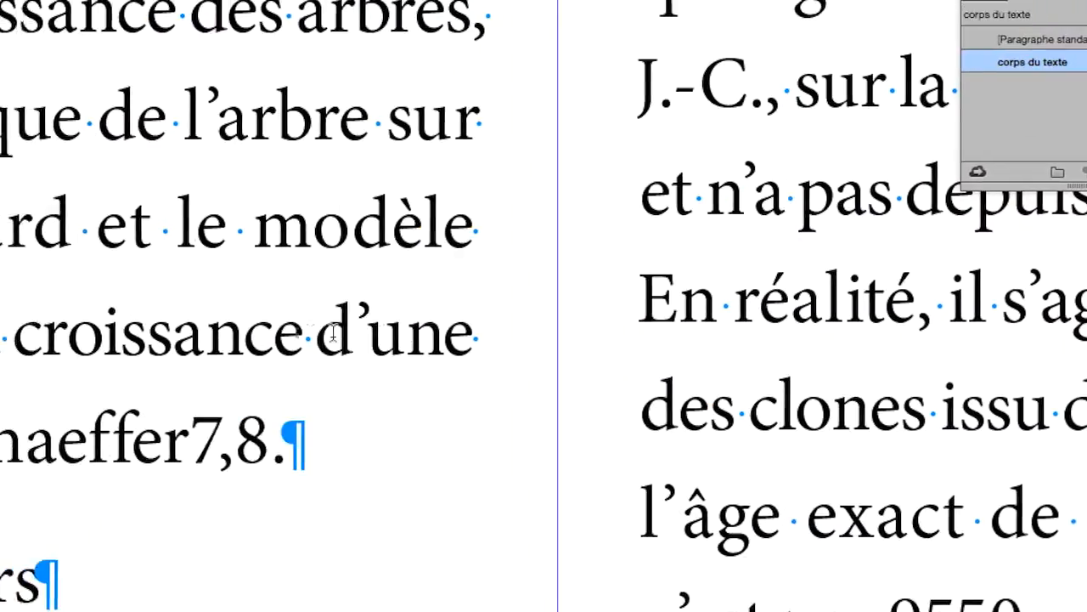
- Compare the baseline of the line ending in "croissance d'une" with the line starting "En réalité" in the next column
drag(204, 336, 692, 336)
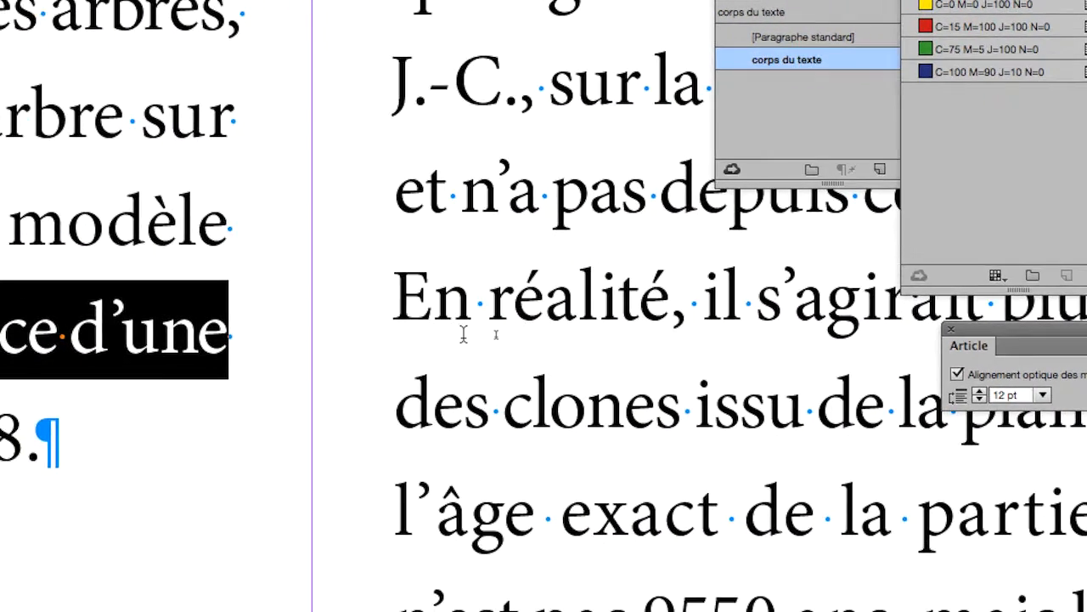
double_click(457, 310)
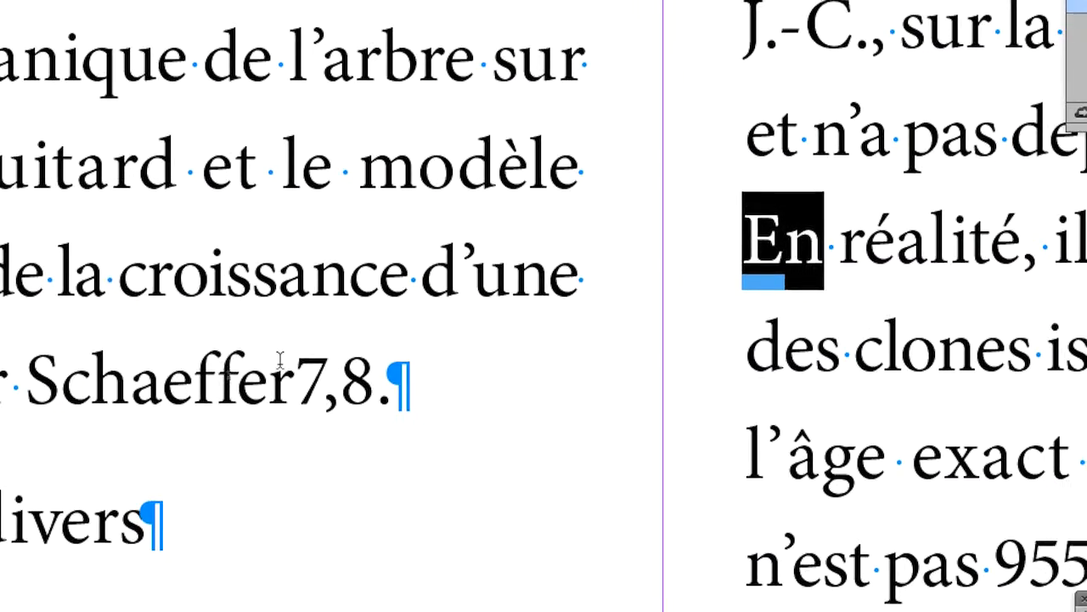
drag(212, 319, 617, 317)
drag(380, 329, 396, 327)
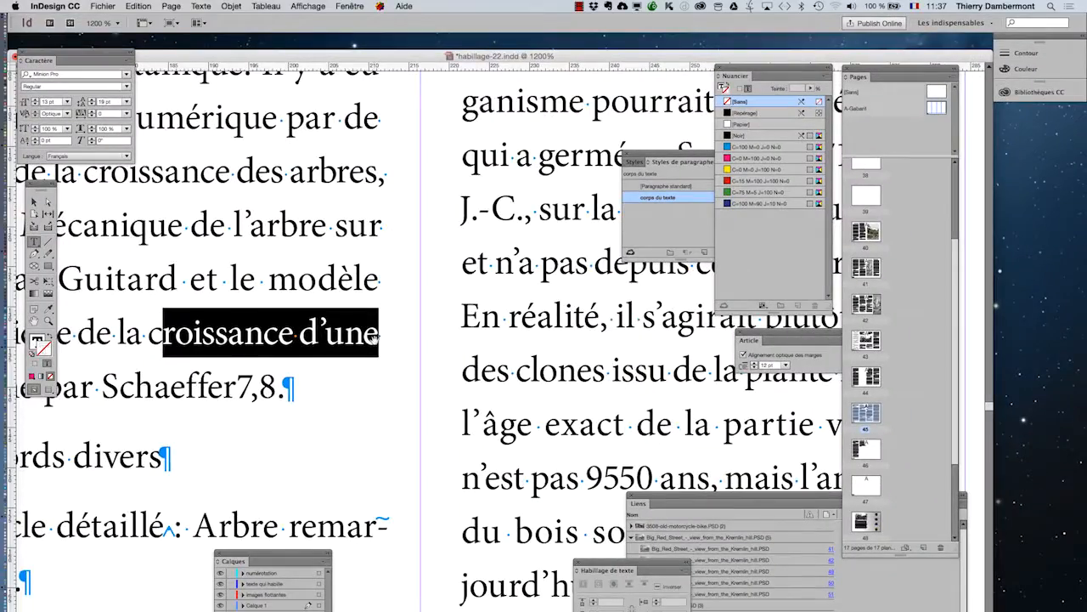
- Compare the baselines of the lines containing "groupements" and "la simulation numérique" in two neighbouring columns
key(super+minus)
key(super+minus)
key(super+minus)
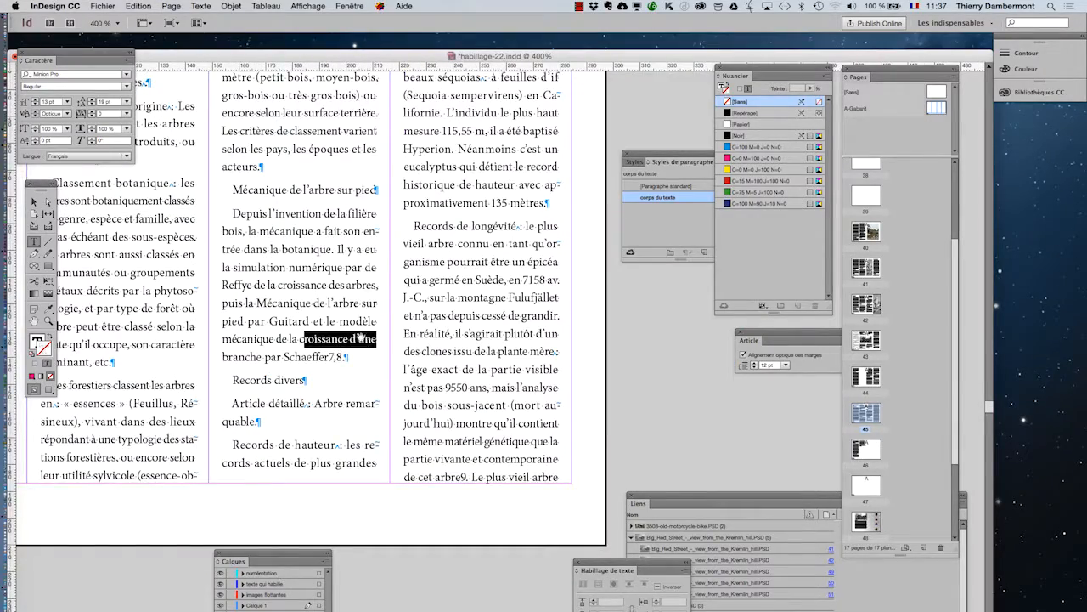
scroll(361, 337, left, 3)
scroll(260, 314, up, 3)
scroll(259, 315, left, 3)
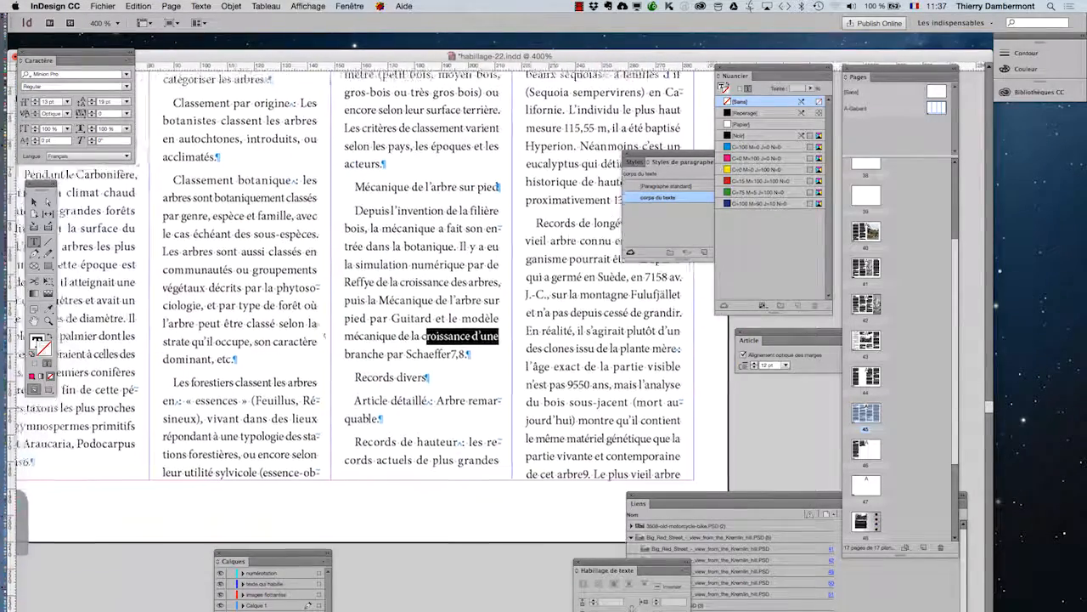
key(super+equal)
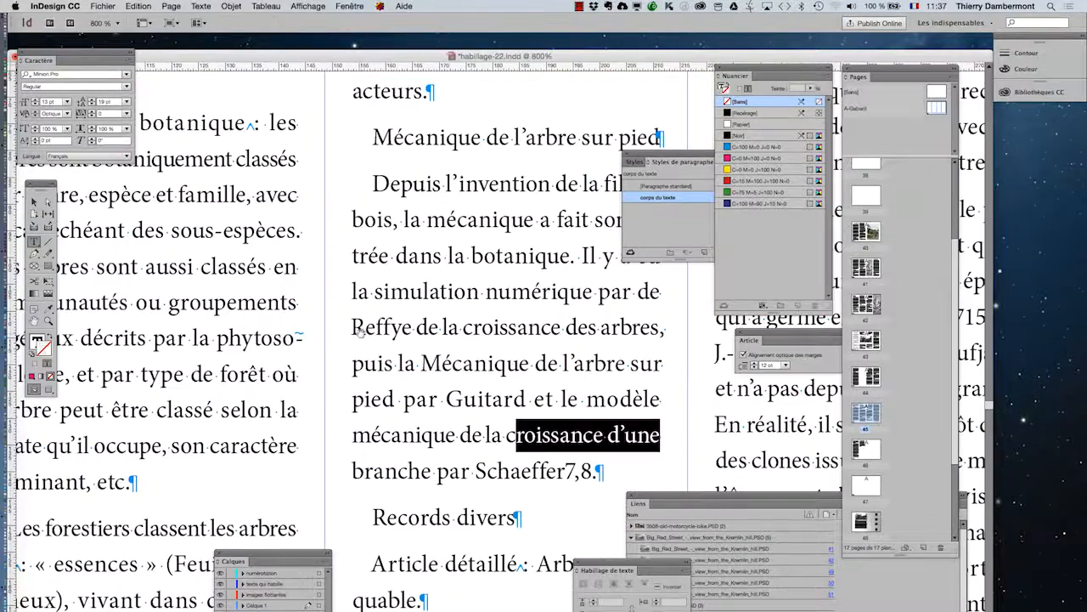
drag(124, 302, 409, 291)
drag(215, 302, 270, 303)
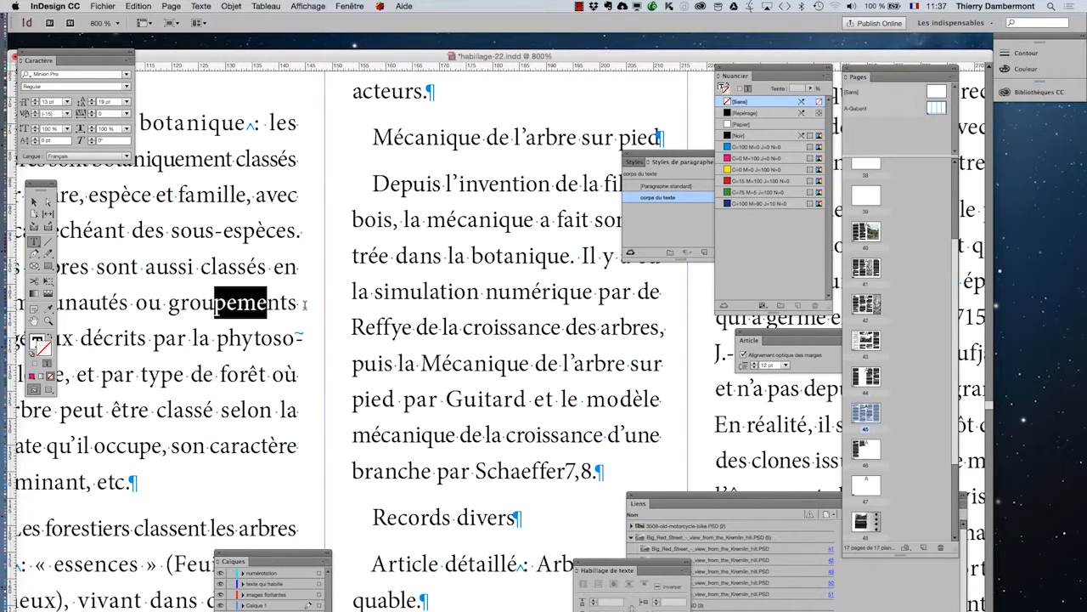
drag(367, 292, 456, 292)
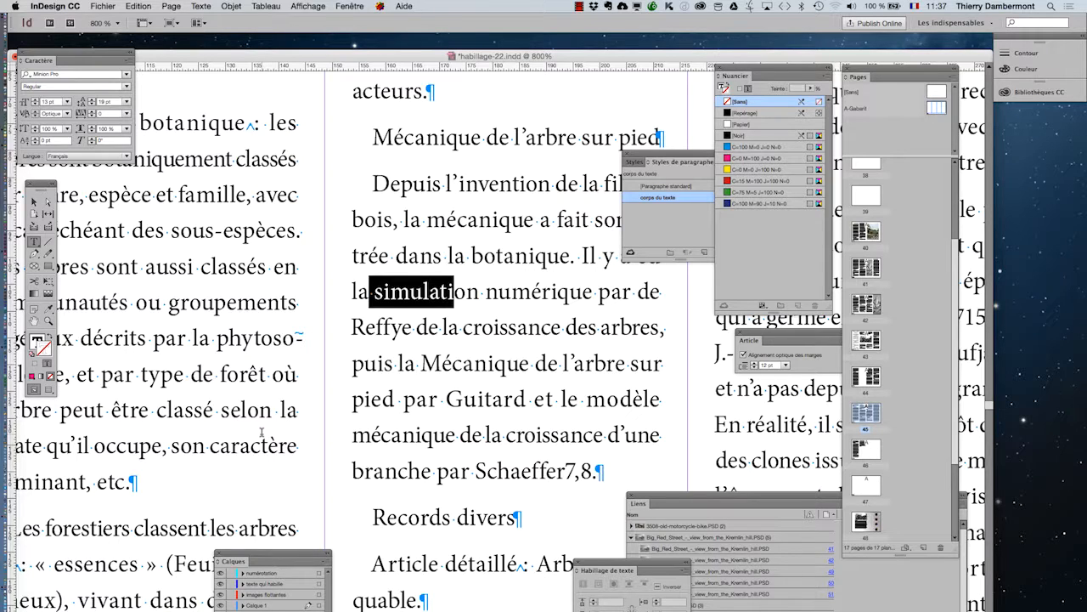
click(410, 292)
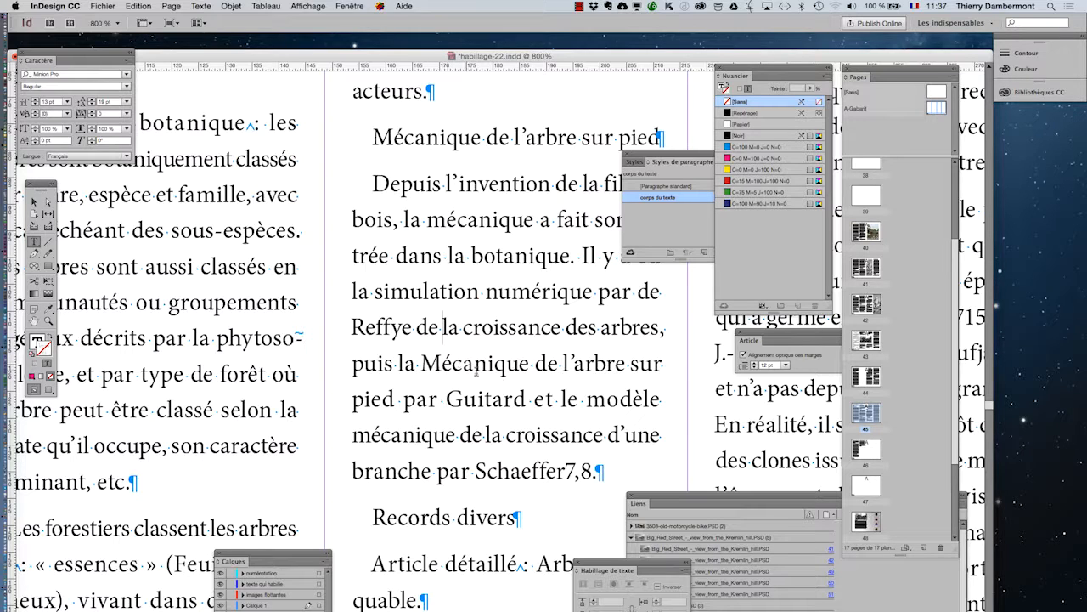
- Place the Character panel over the text columns and check the body text's leading
drag(62, 55, 528, 235)
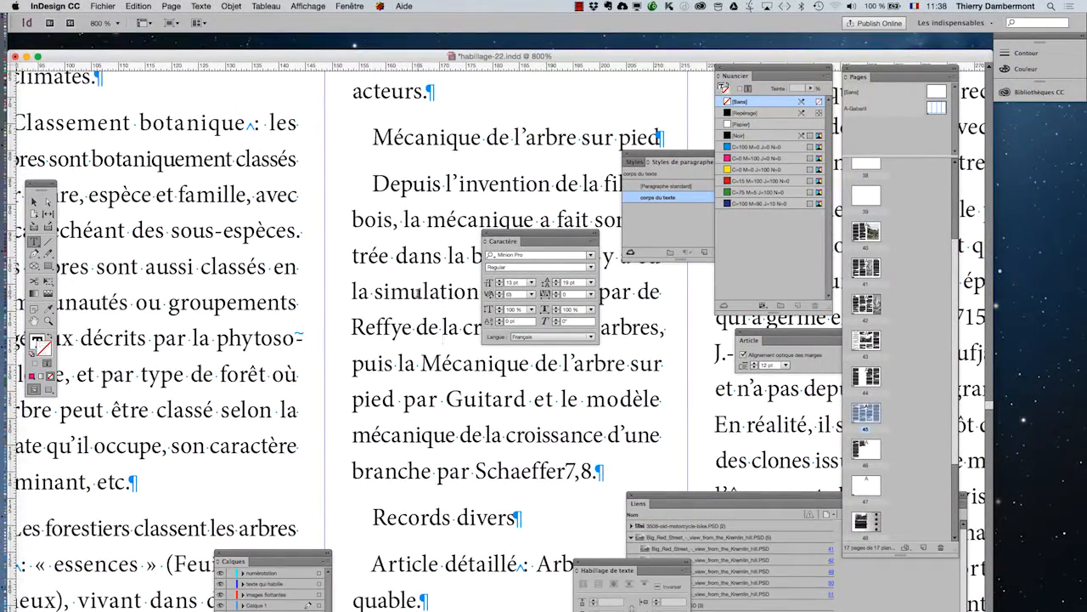
drag(512, 235, 584, 279)
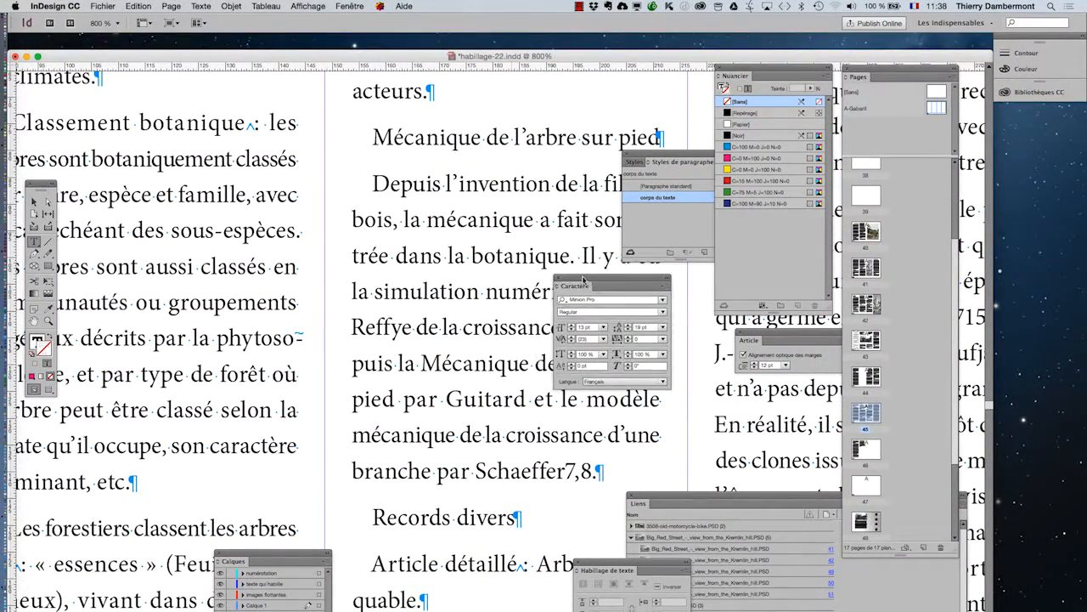
click(481, 253)
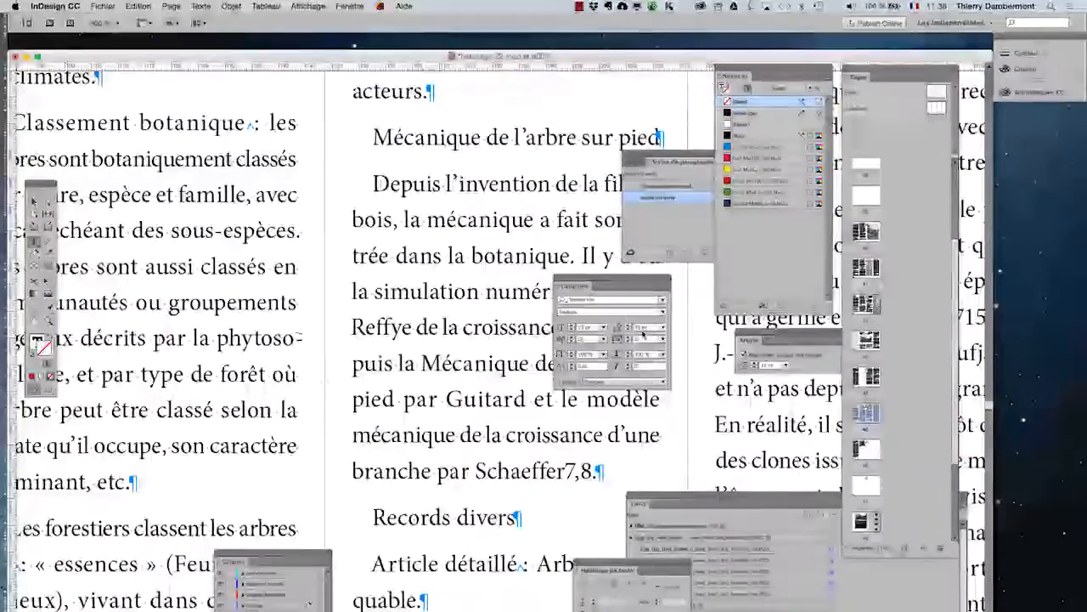
scroll(353, 350, down, 3)
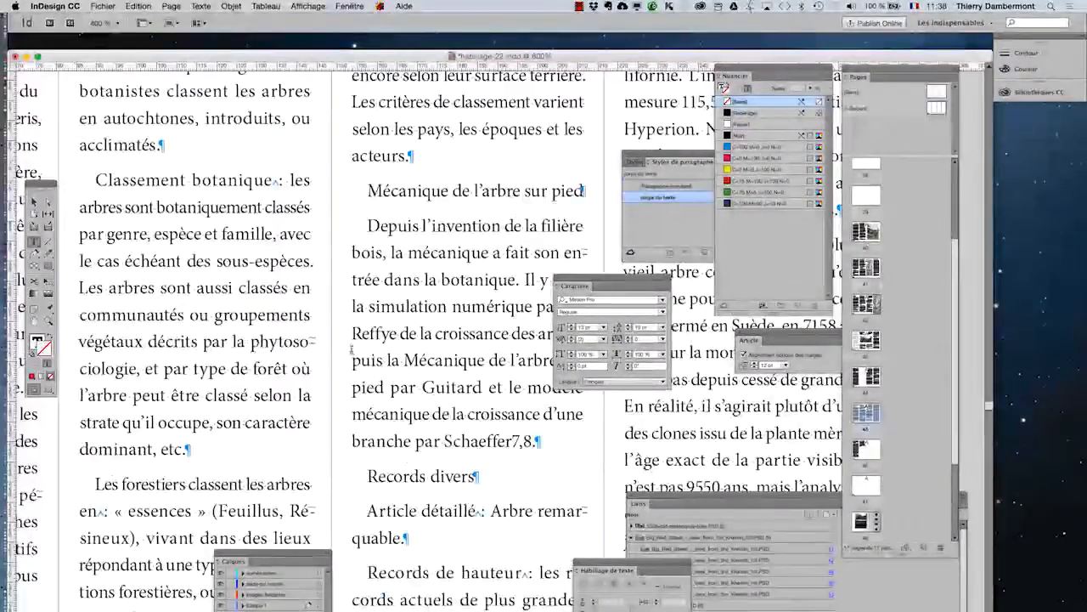
- Check the leading in the basic character formats of the "corps du texte" paragraph style and move the Character panel clear of the text
click(34, 202)
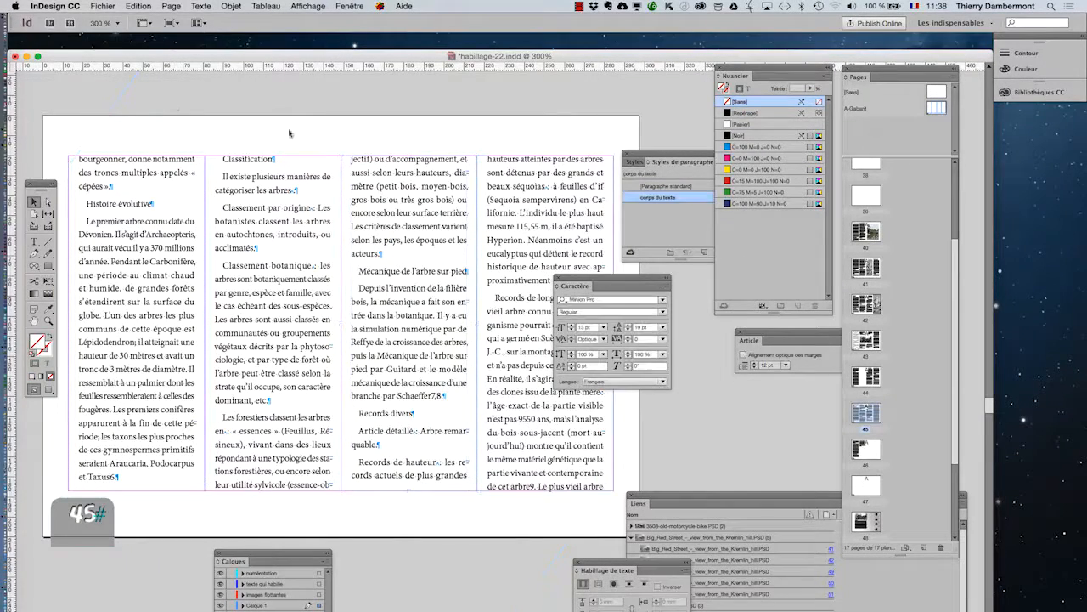
double_click(676, 201)
click(616, 163)
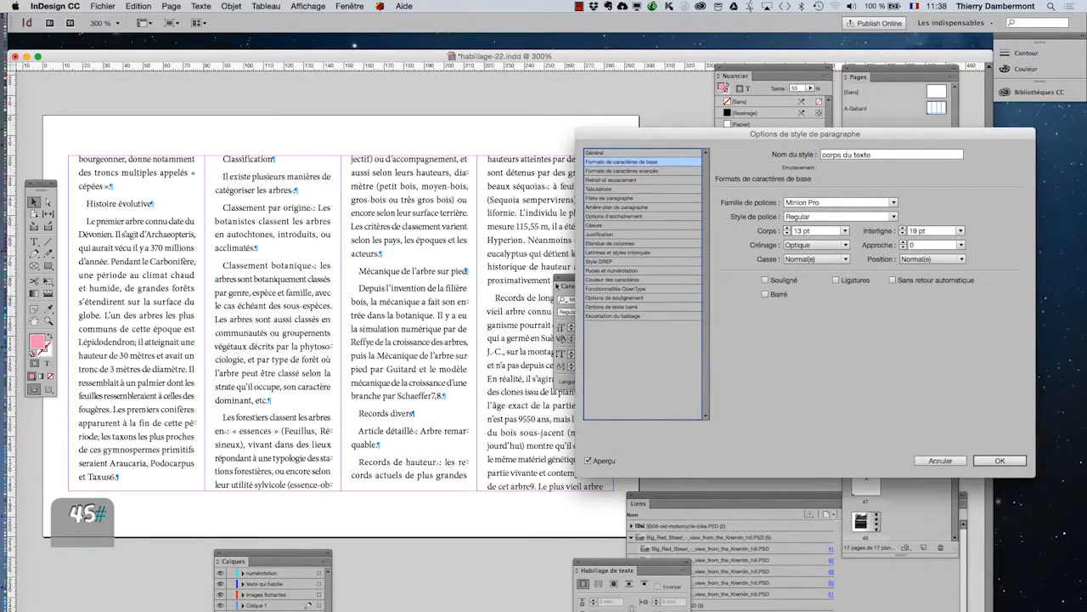
click(977, 462)
drag(568, 279, 659, 321)
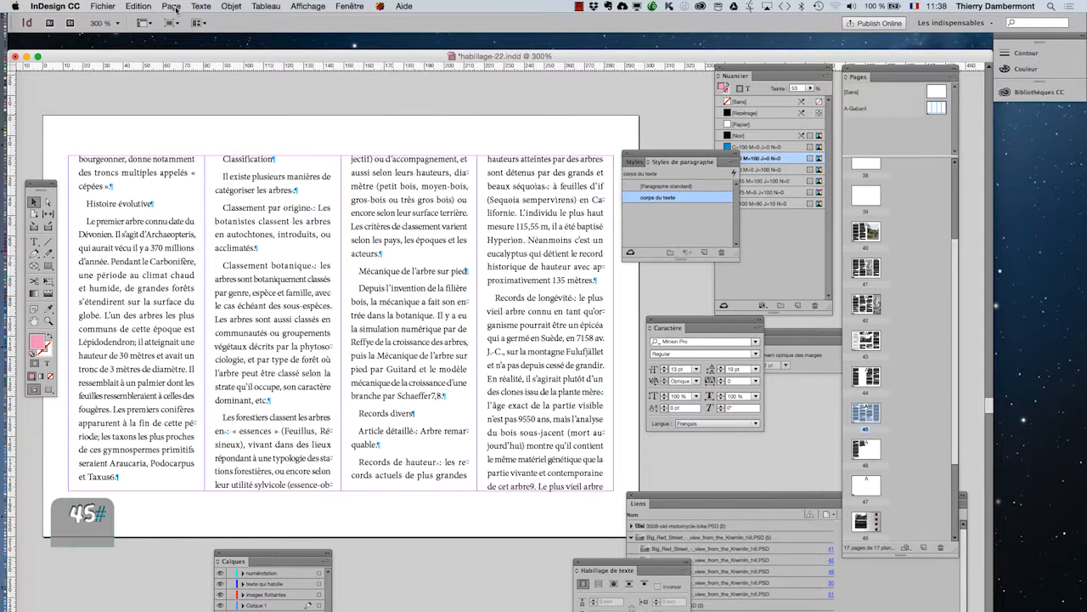
- Set the baseline grid increment to 19 pt in the grid preferences
click(75, 5)
mouse_move(82, 34)
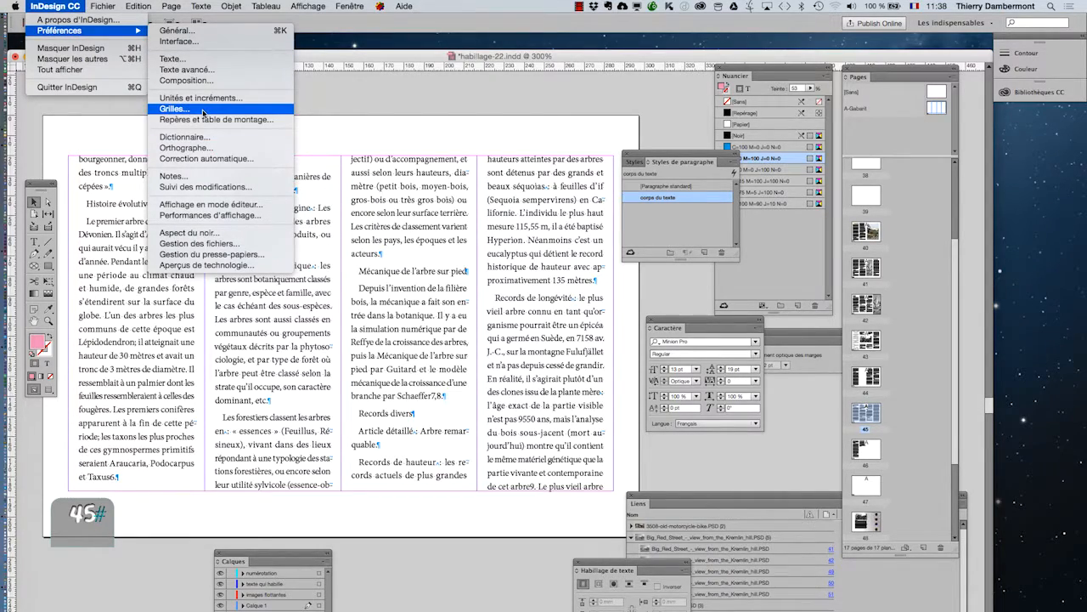
key(alt)
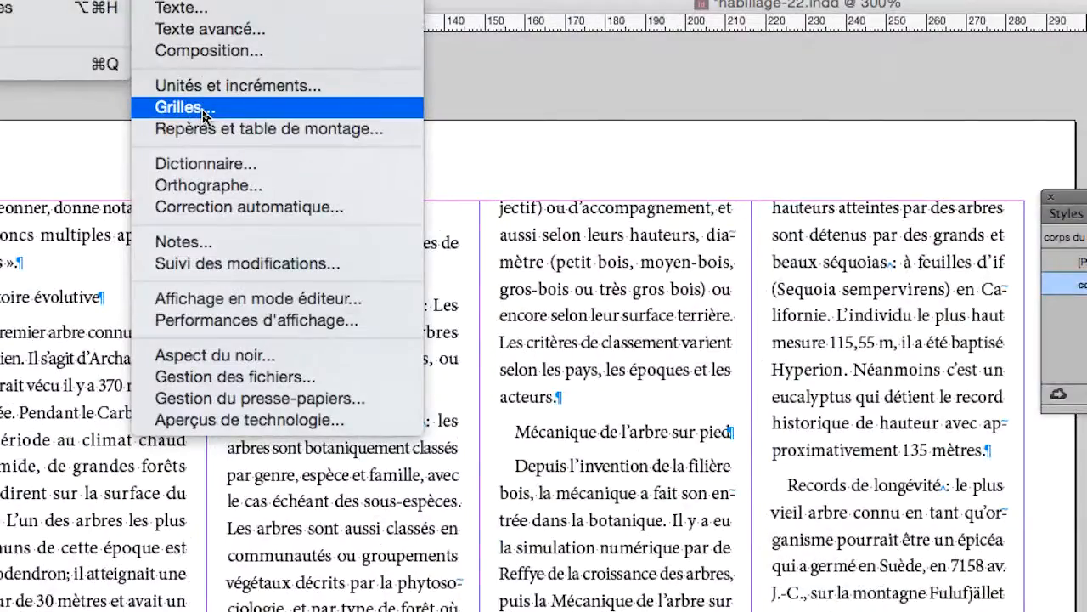
click(194, 109)
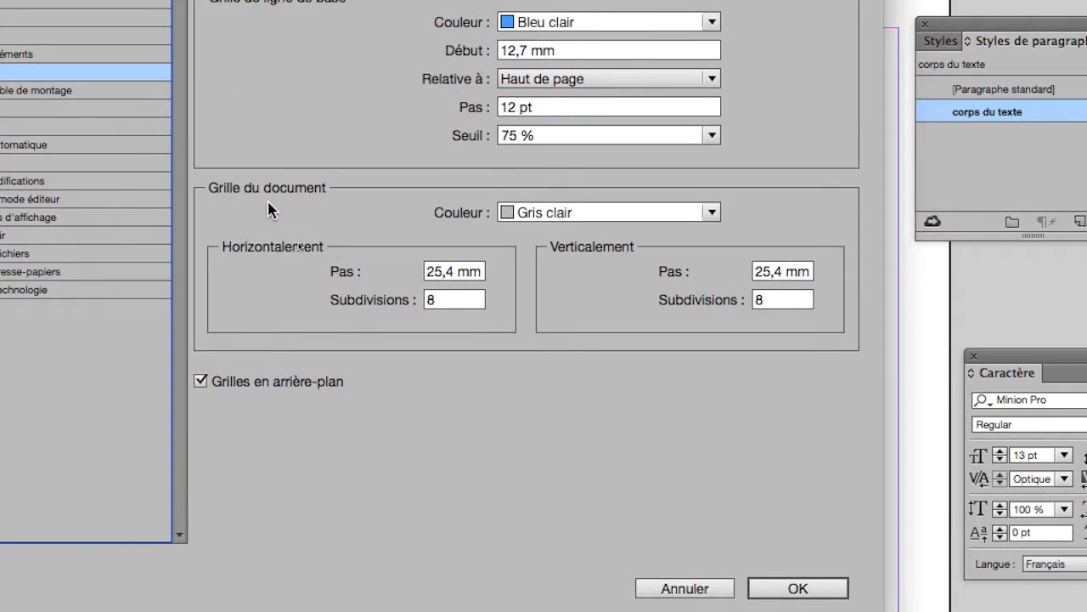
key(alt)
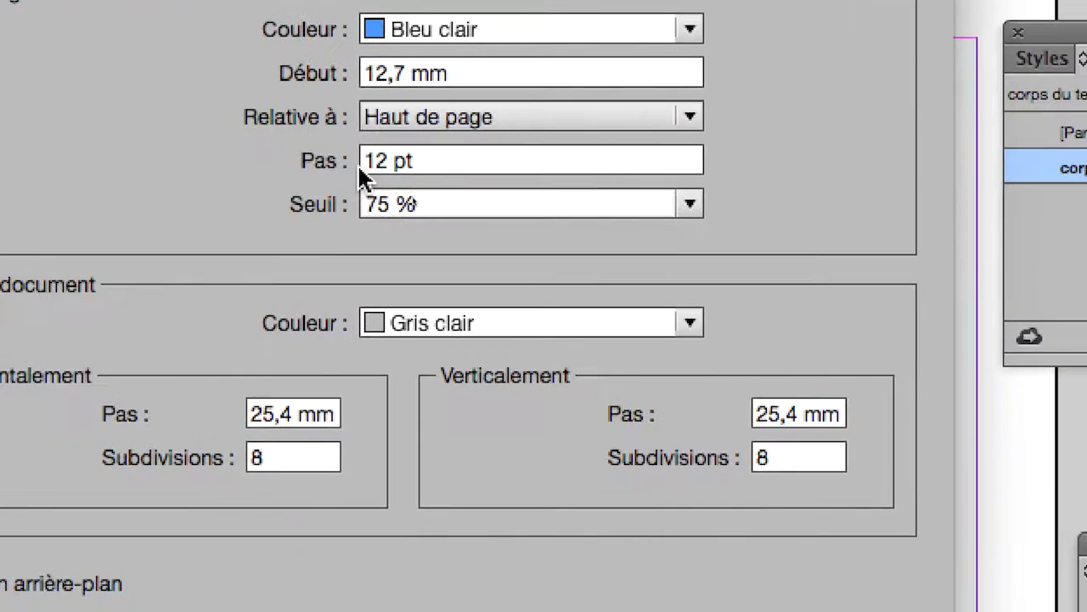
double_click(365, 161)
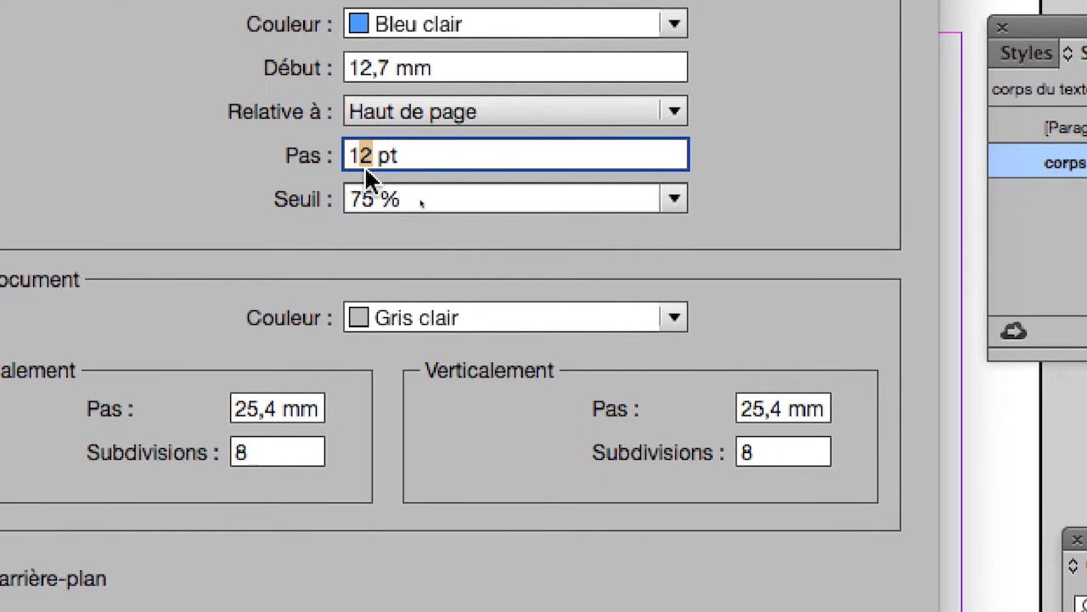
text(19)
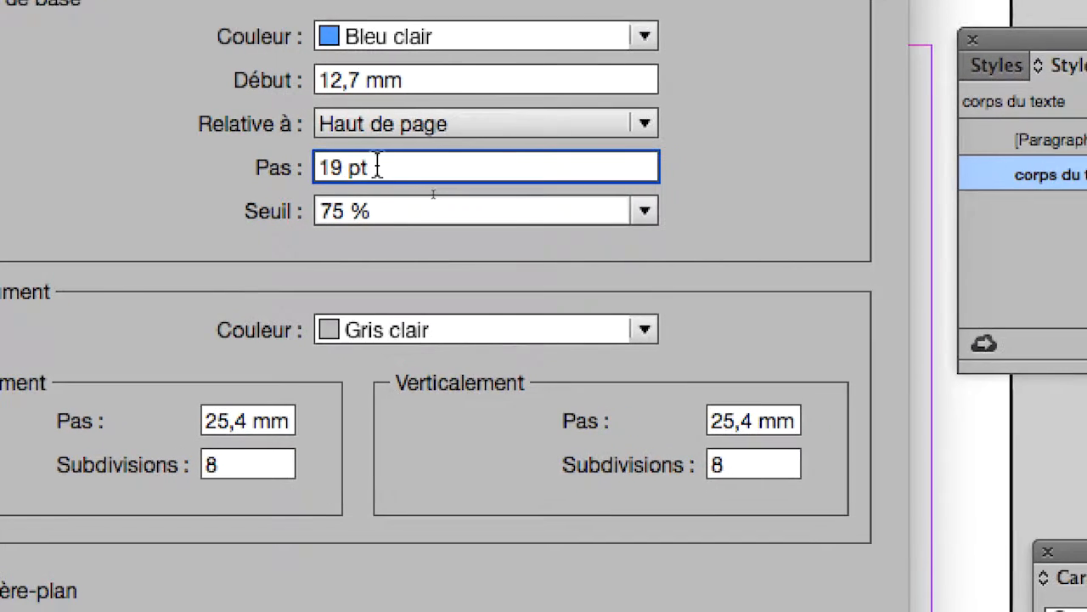
drag(420, 156, 323, 155)
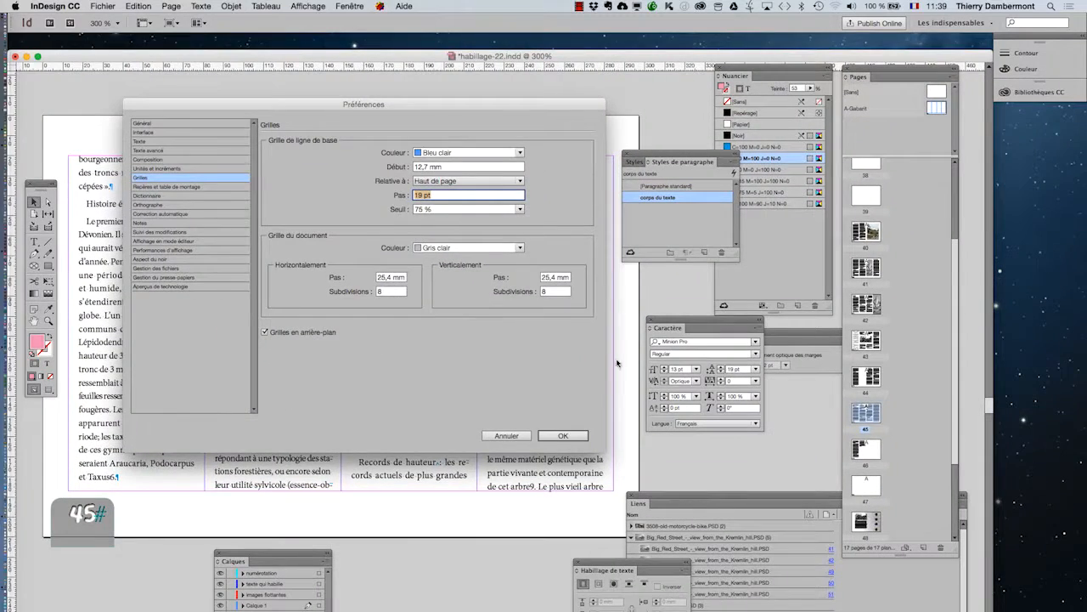
click(573, 435)
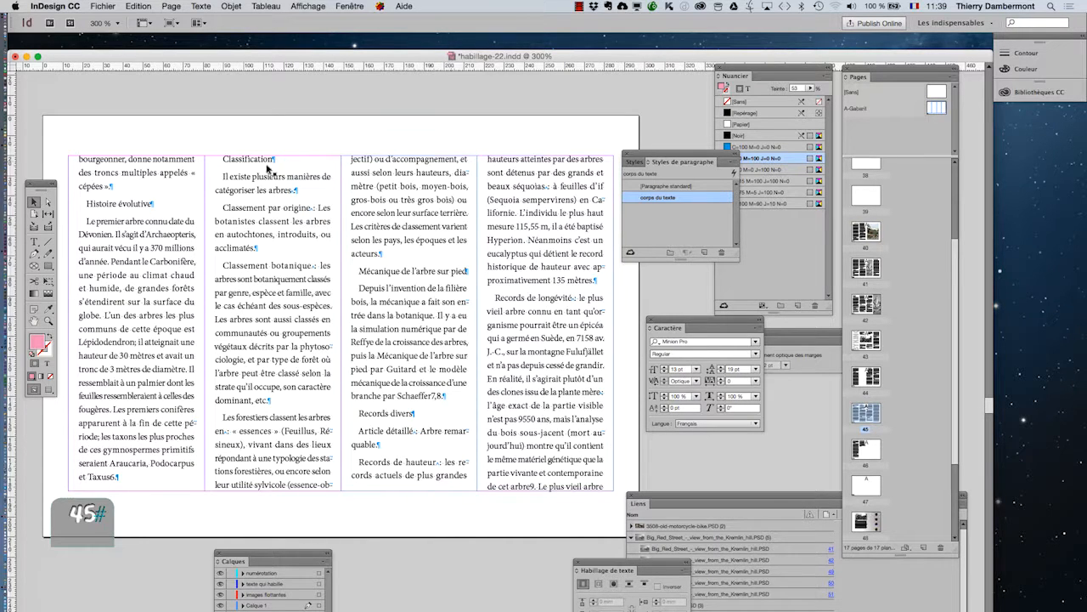
- Show the baseline grid on the four-column text page
click(34, 321)
drag(249, 335, 172, 298)
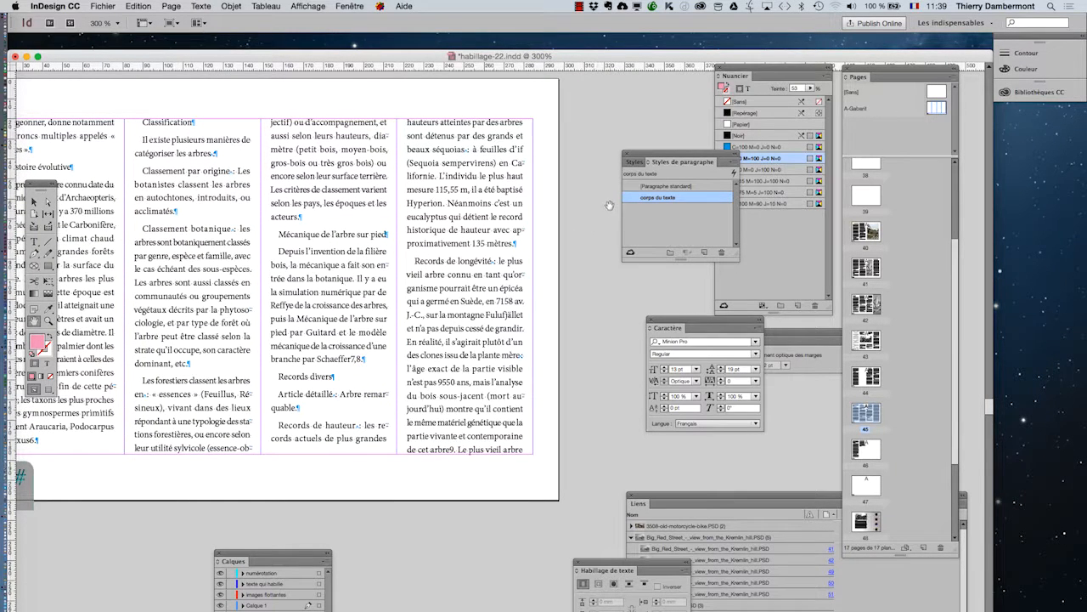
click(34, 201)
click(306, 6)
mouse_move(389, 231)
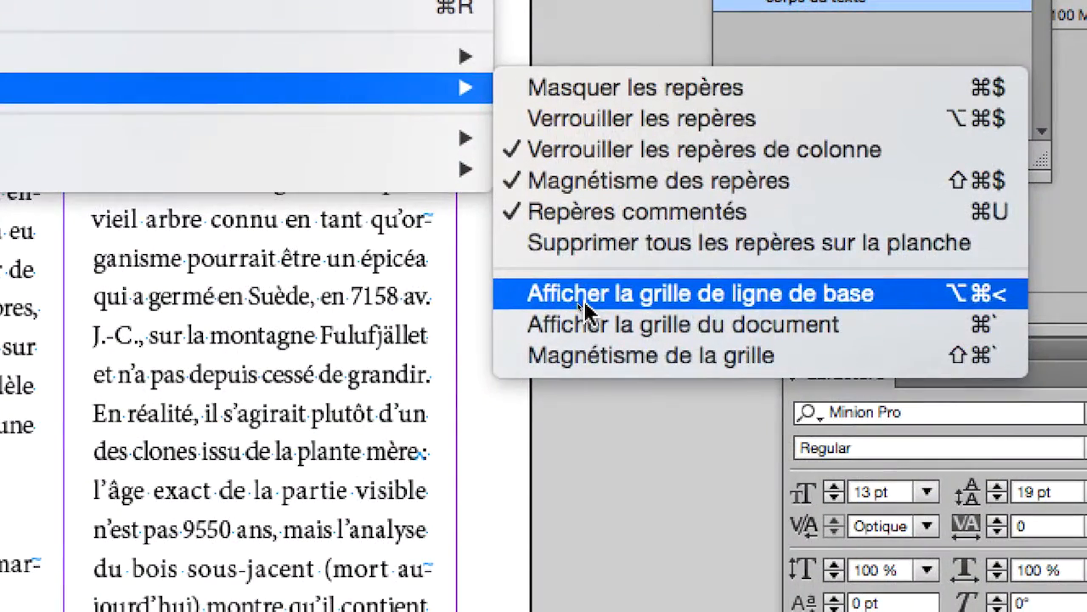
click(584, 300)
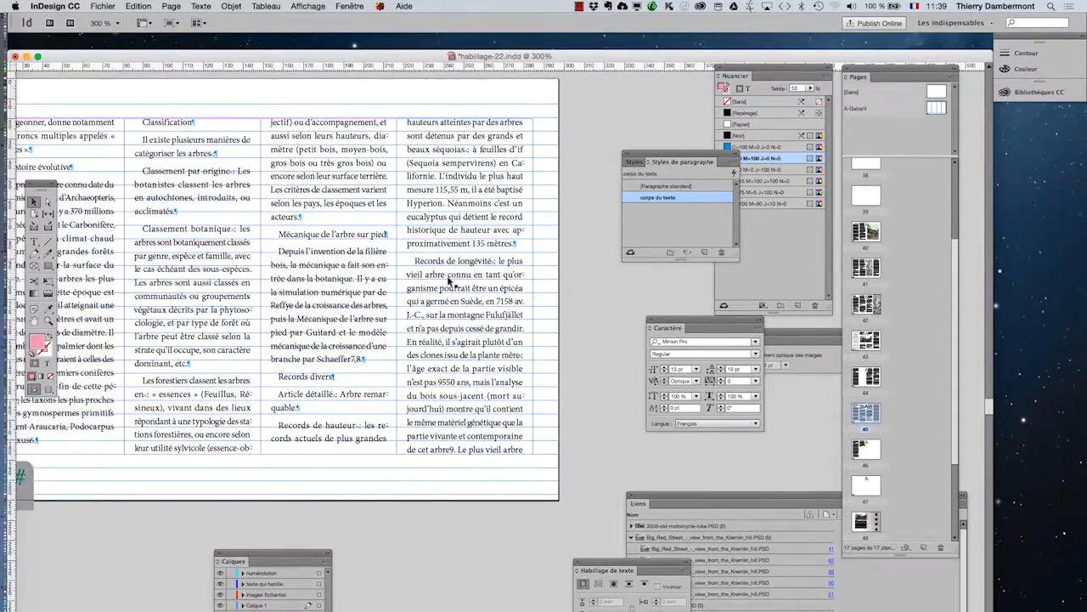
- Examine how the text lines in the neighbouring columns sit relative to the baseline grid
scroll(449, 279, up, 2)
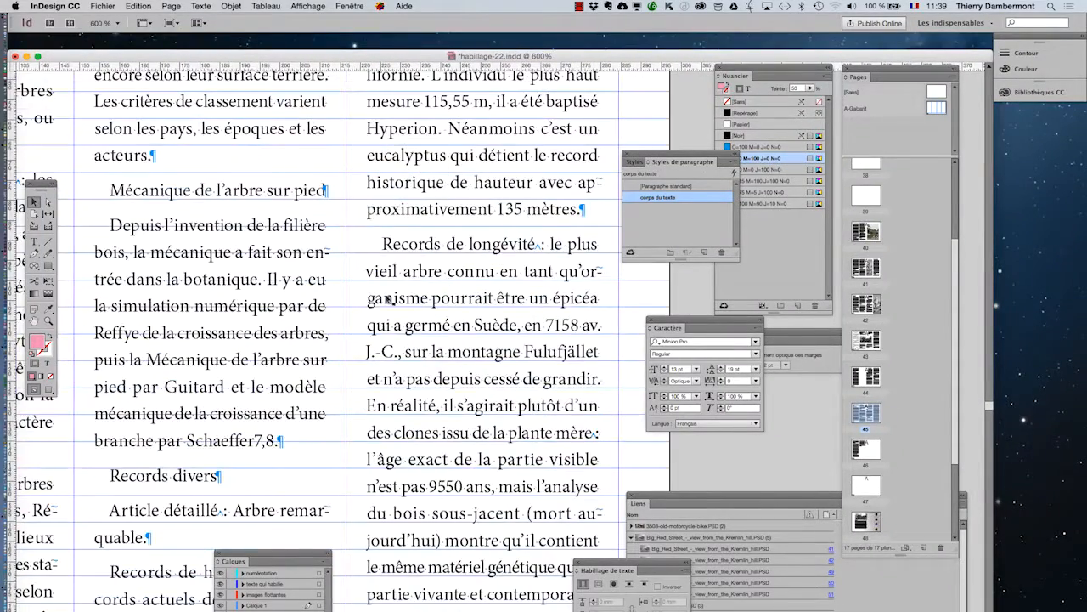
scroll(334, 301, up, 1)
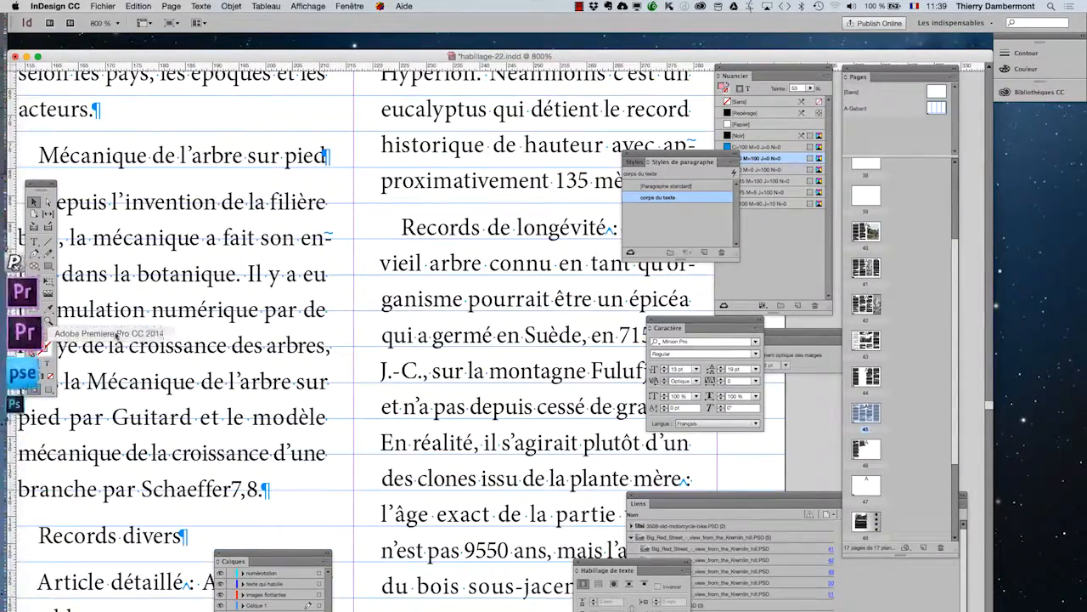
click(34, 322)
drag(319, 346, 446, 315)
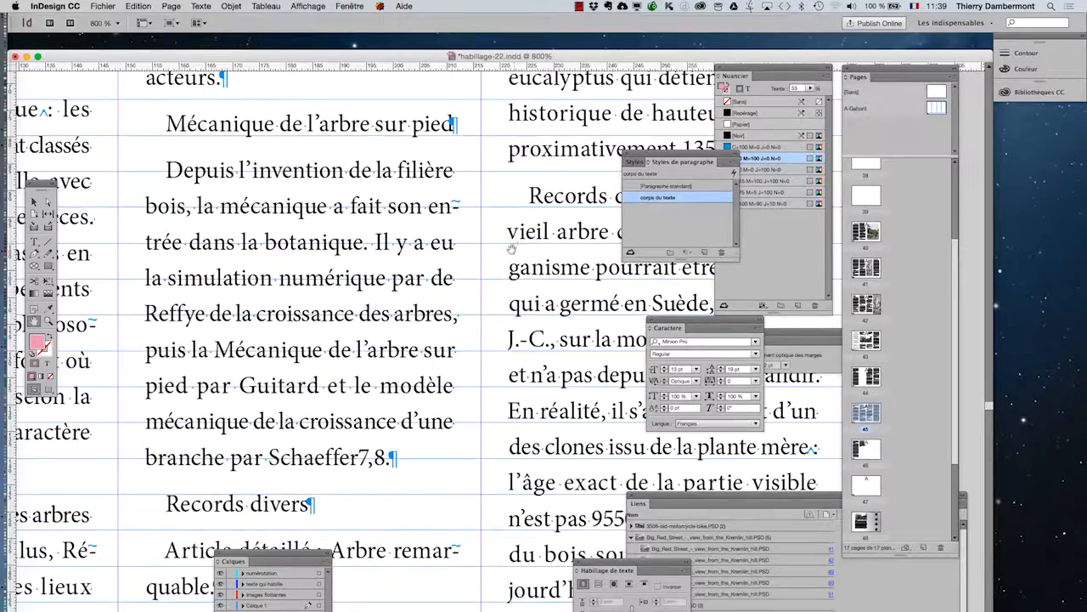
scroll(512, 250, down, 3)
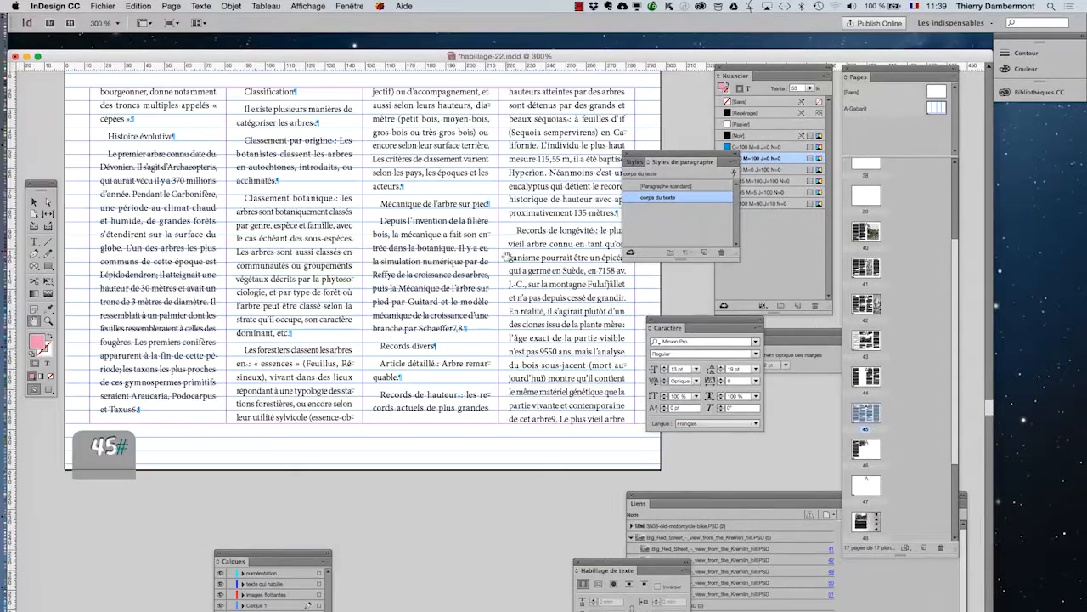
- Open the options of the "corps du texte" paragraph style and check its basic and advanced character formats
click(34, 201)
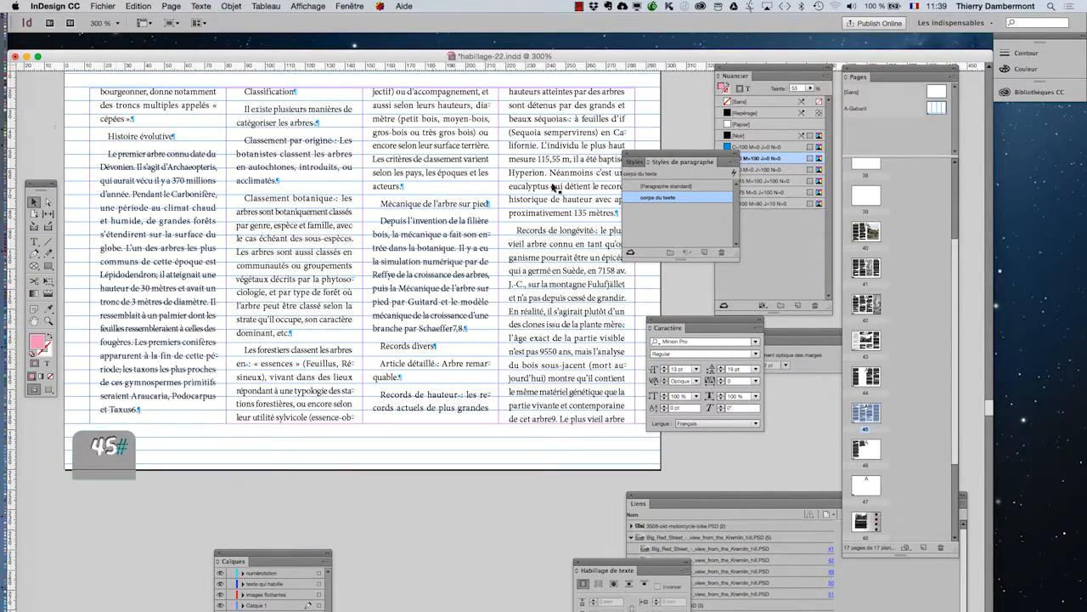
double_click(685, 196)
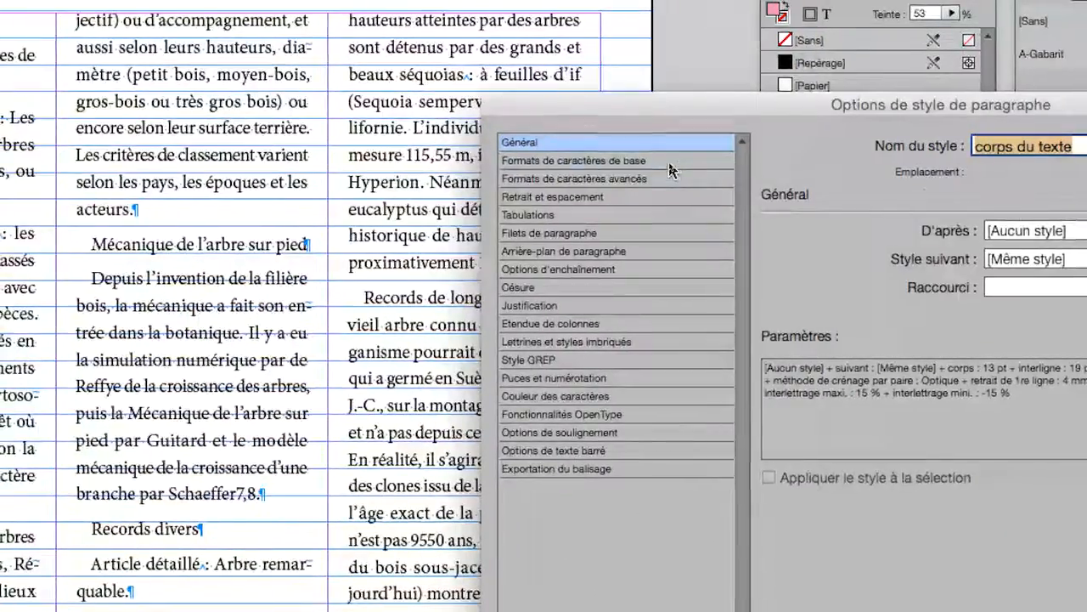
click(671, 162)
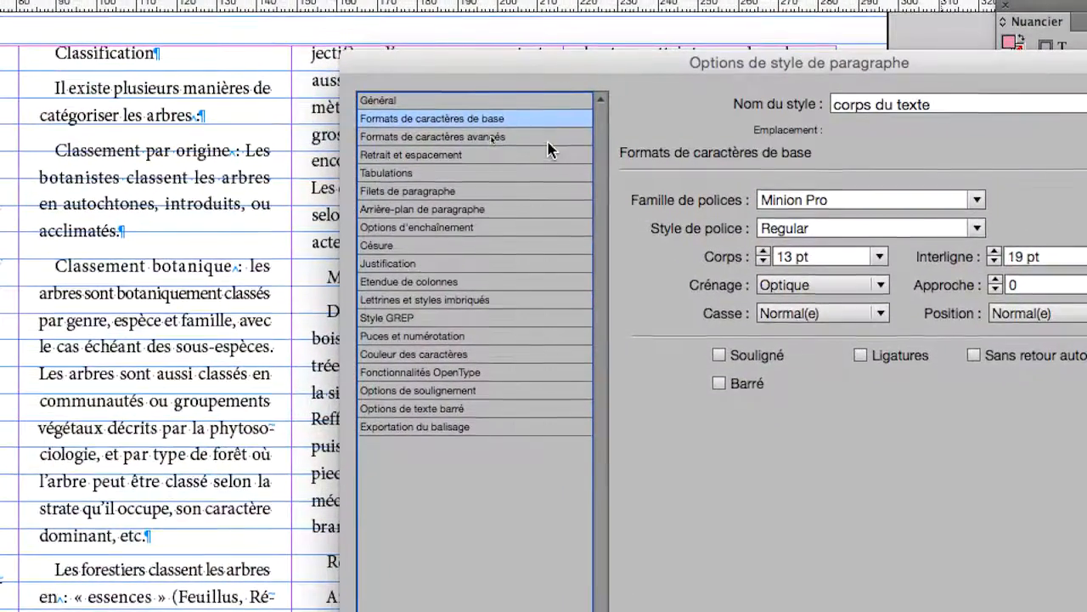
click(592, 221)
click(504, 119)
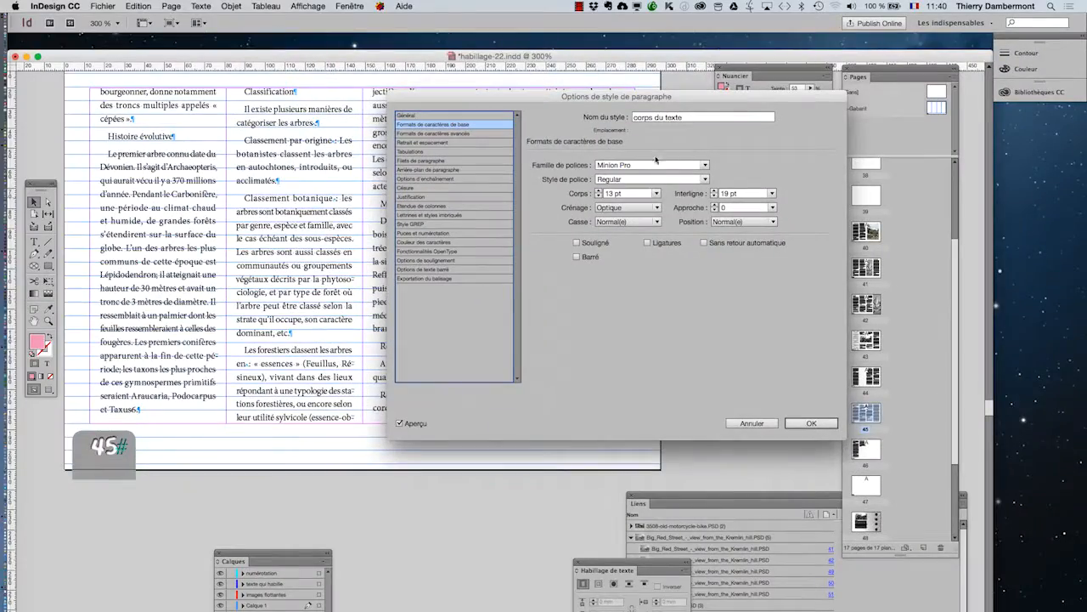
click(457, 134)
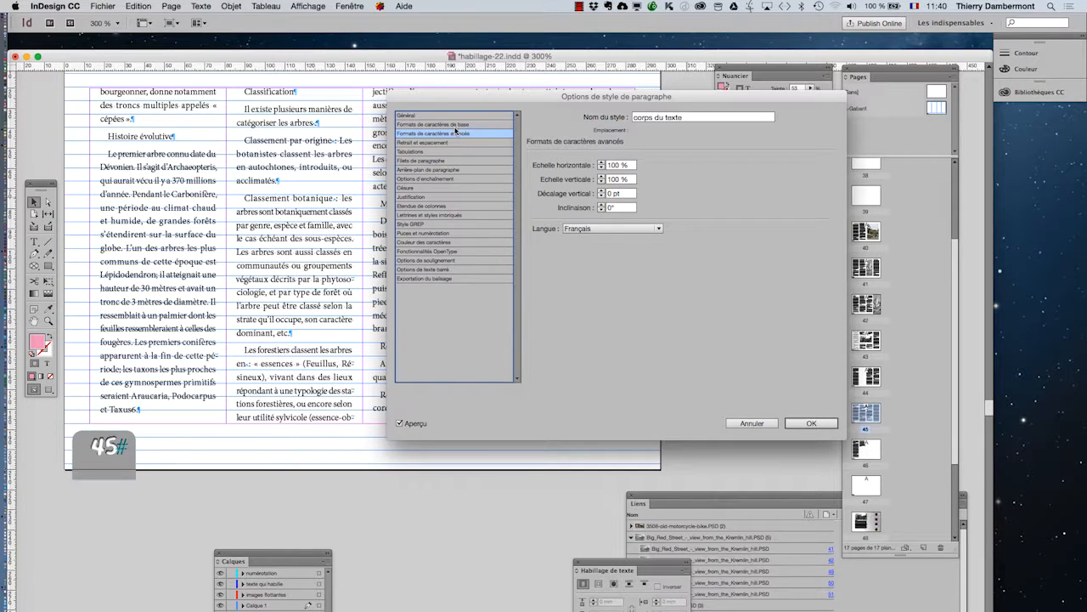
click(456, 125)
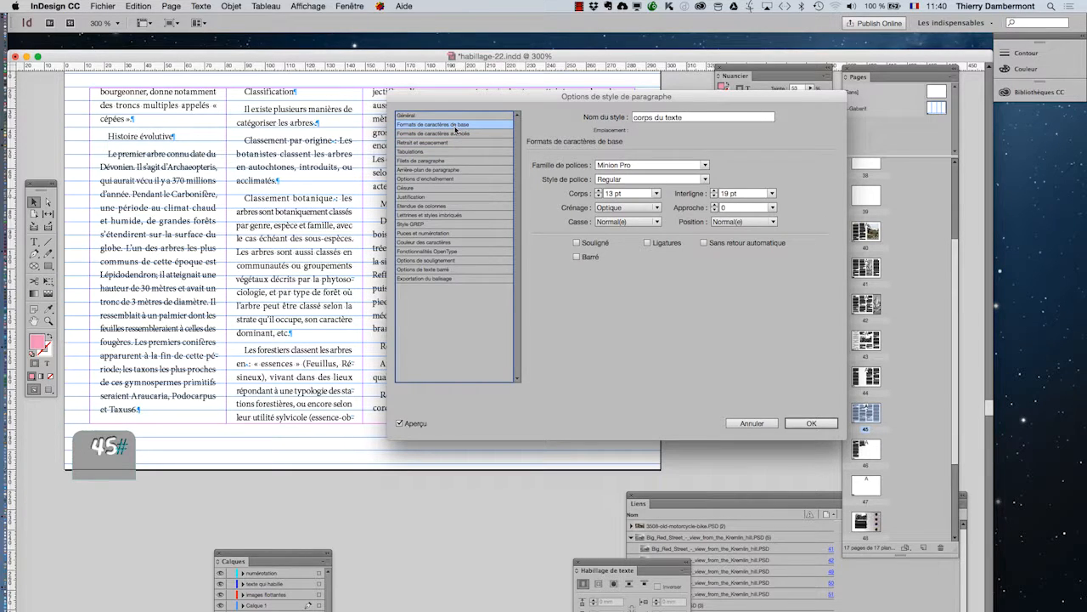
- In the style's indents and spacing, set the grid alignment (Aligner sur la grille) to "Toutes les lignes"
key(Down)
key(Down)
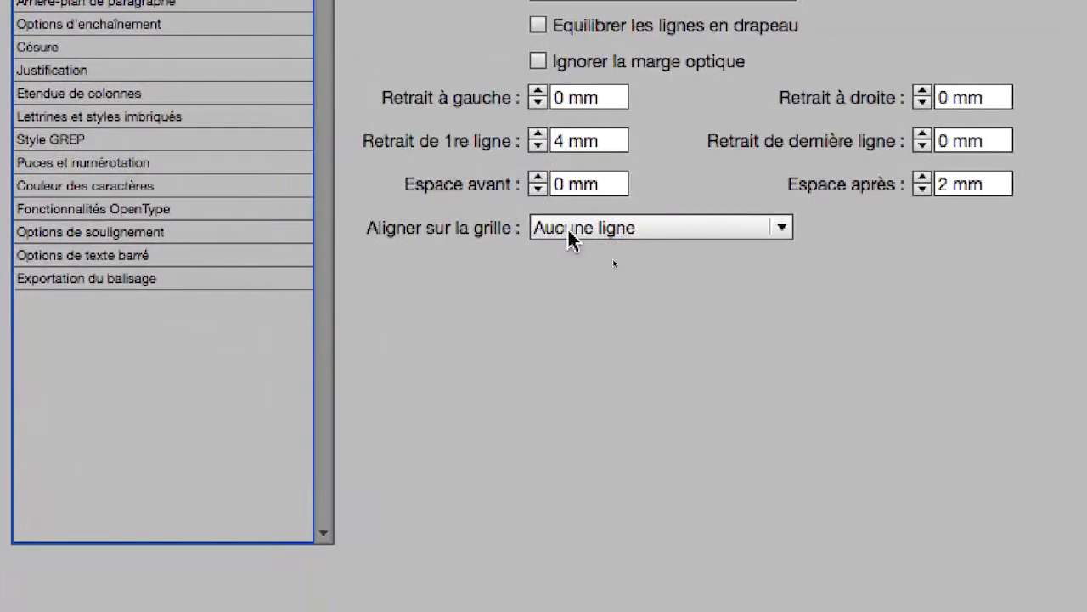
click(567, 230)
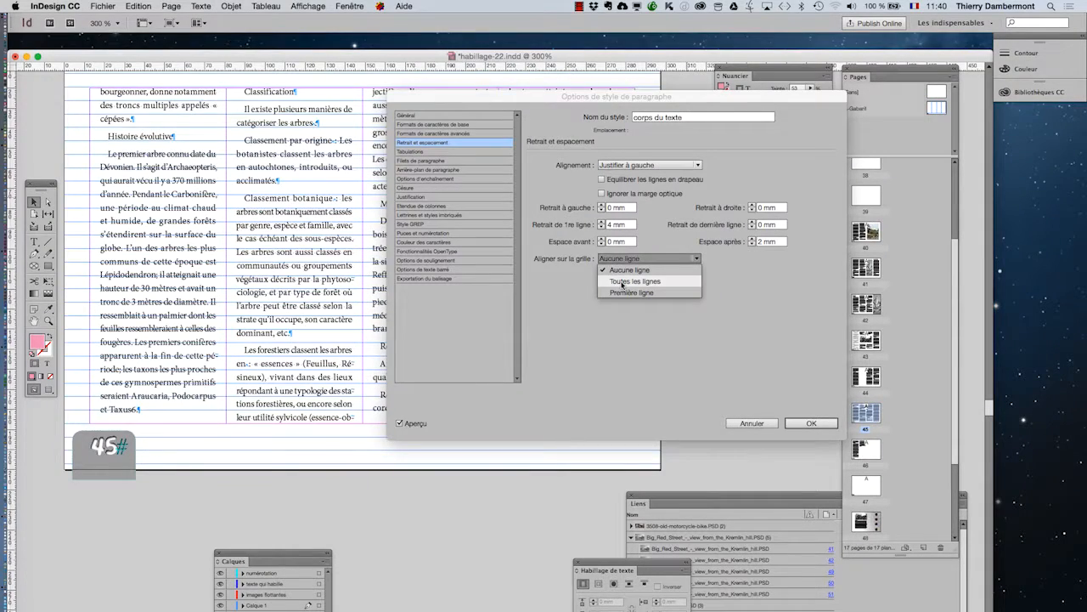
click(628, 281)
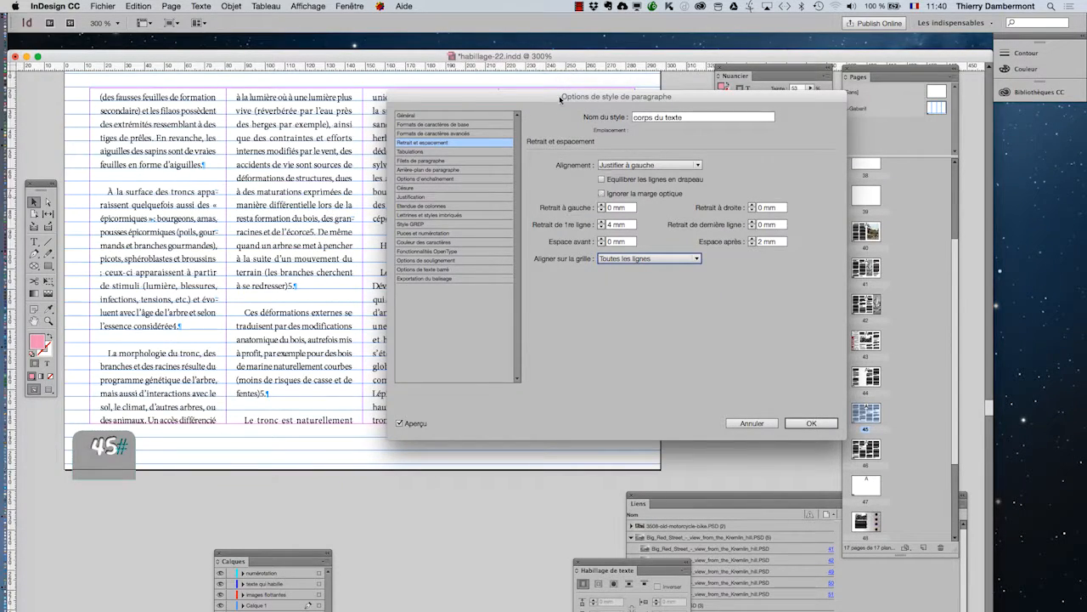
- Compare the columns with and without the grid alignment by toggling the style preview, and apply the change to the style
drag(561, 99, 831, 85)
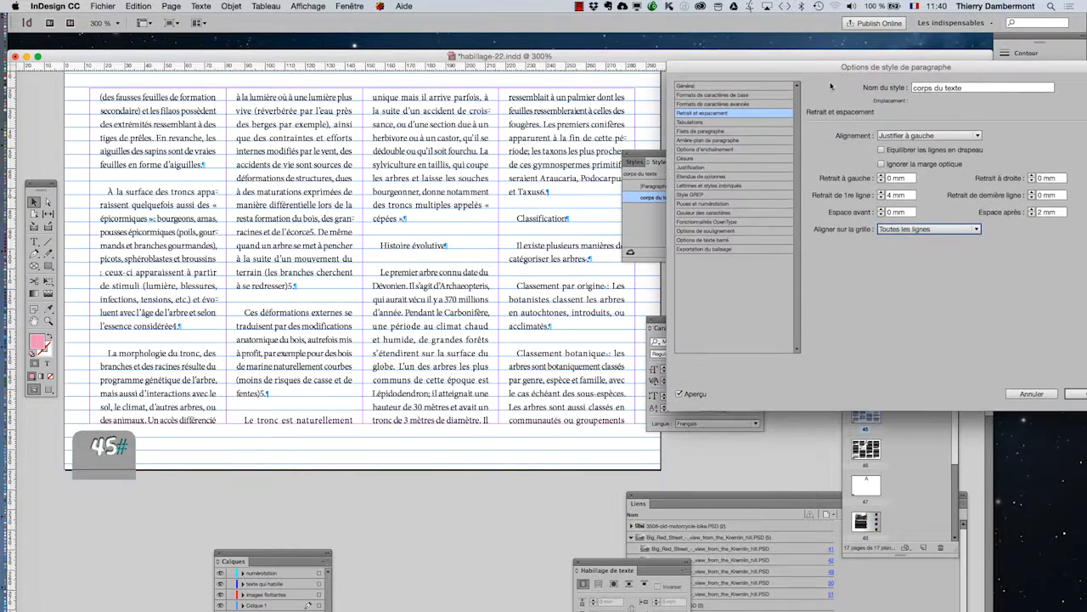
click(679, 393)
click(680, 393)
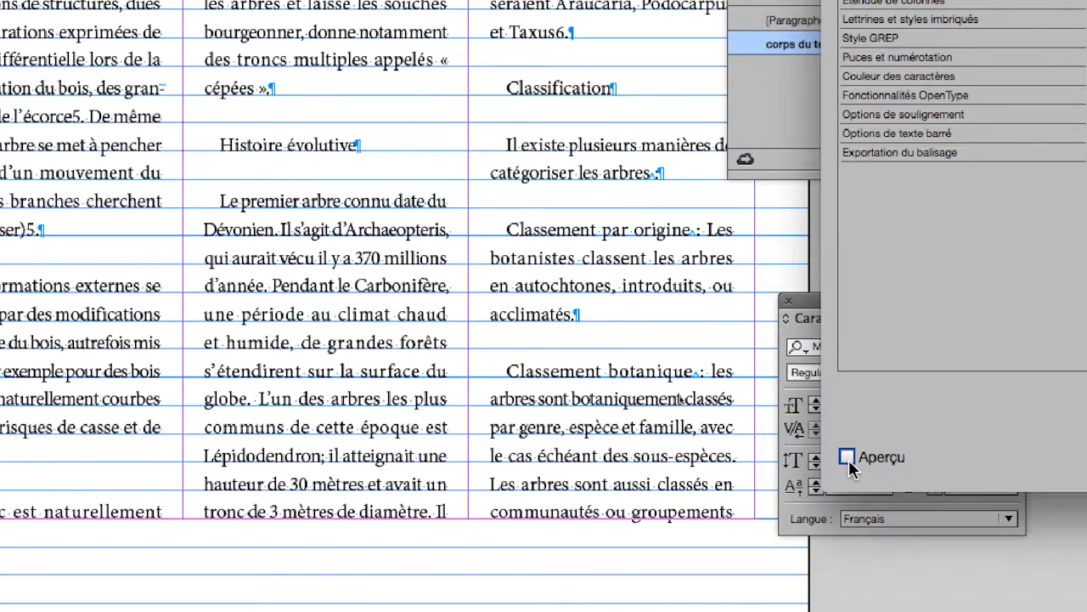
click(848, 458)
click(848, 458)
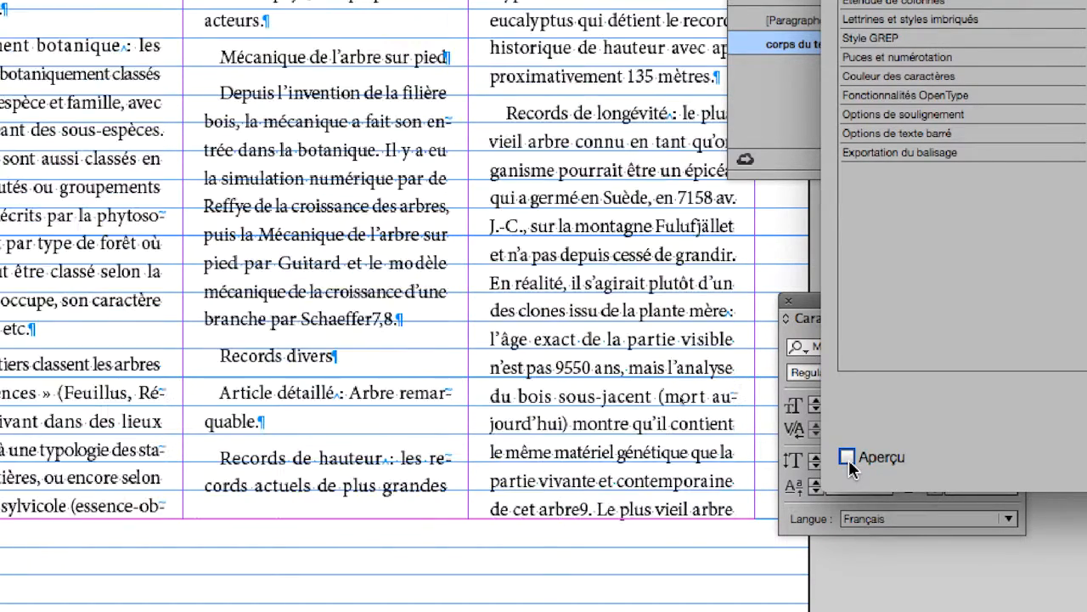
click(848, 459)
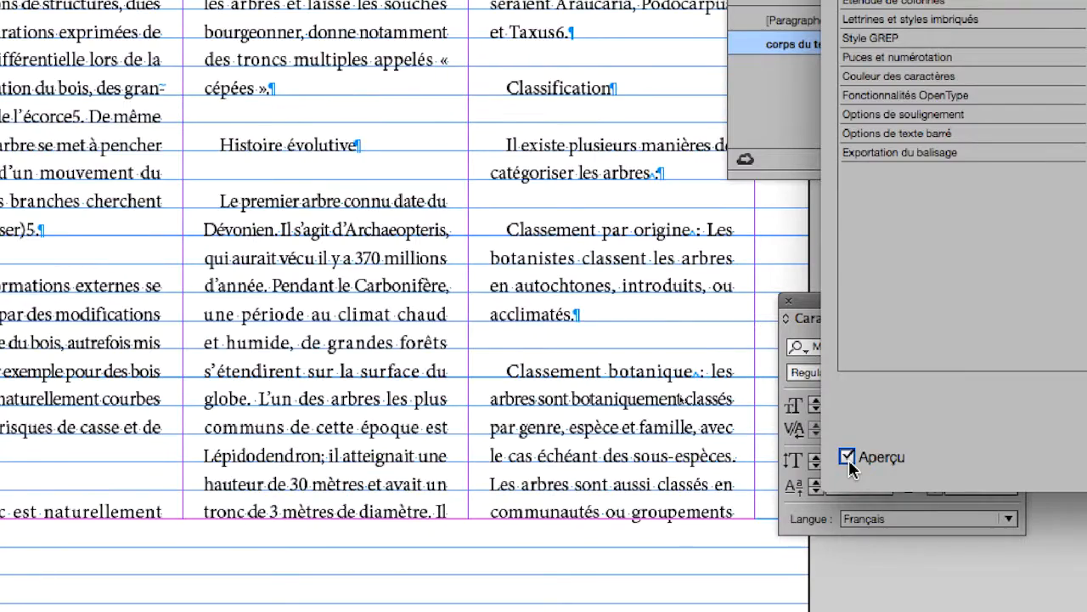
click(848, 459)
click(847, 458)
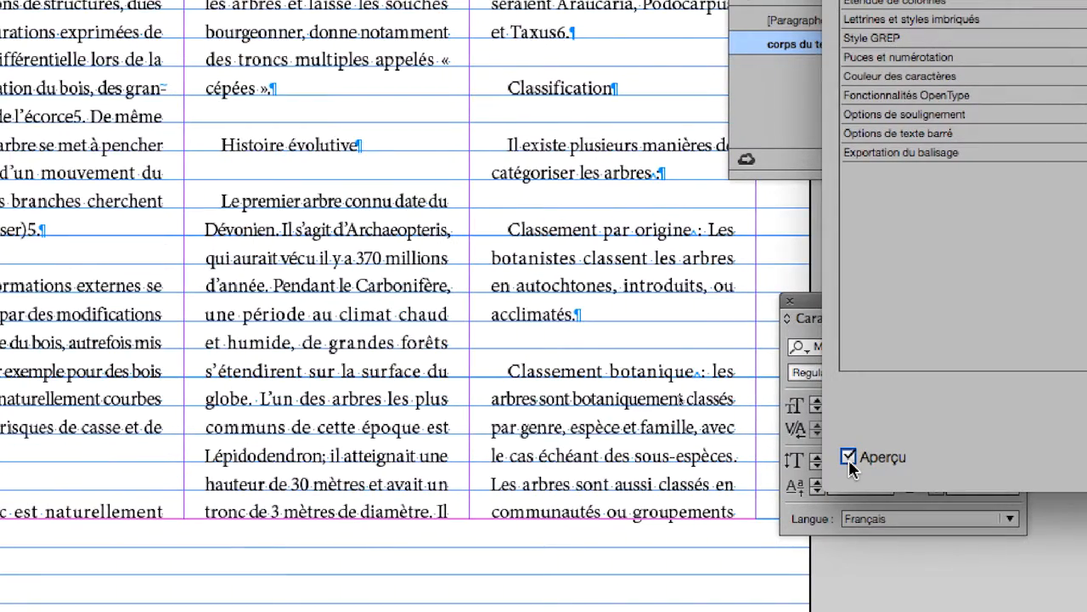
click(848, 459)
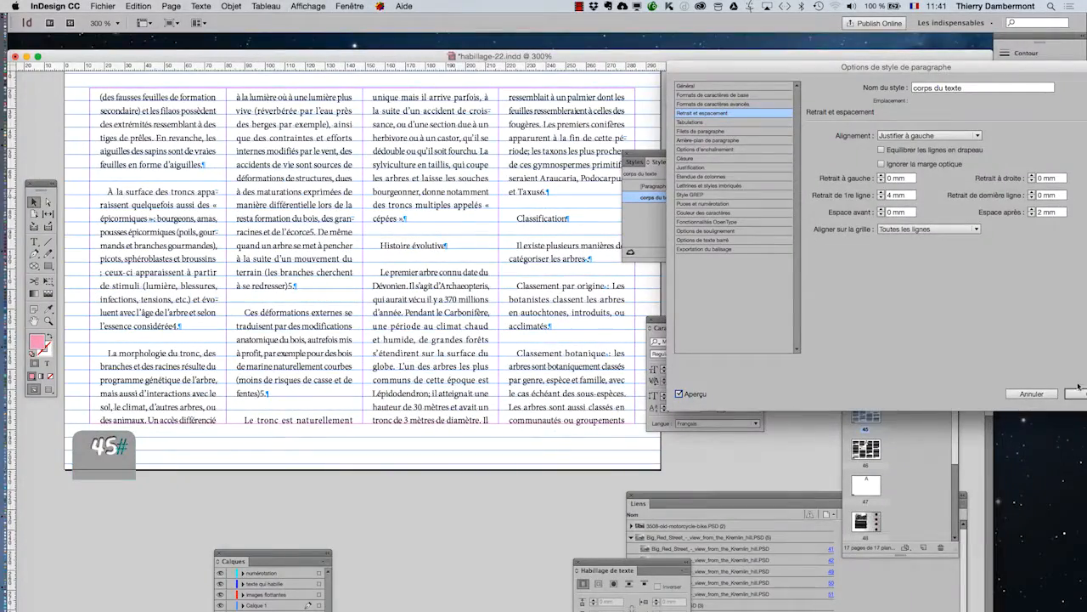
click(1077, 394)
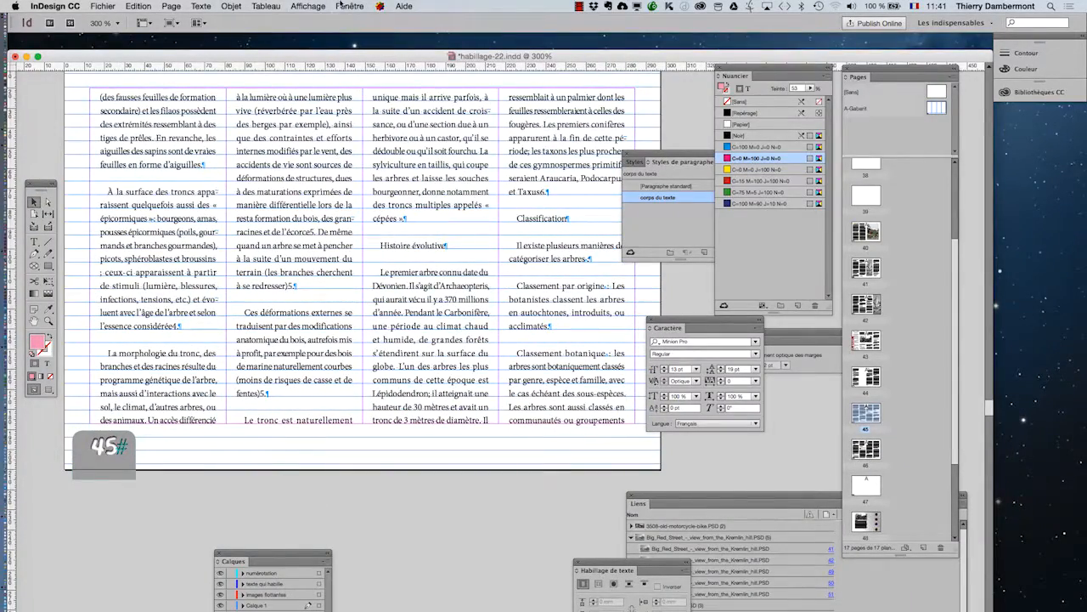
- Hide the baseline grid and show the page in preview mode without guides or hidden characters
click(314, 6)
mouse_move(330, 229)
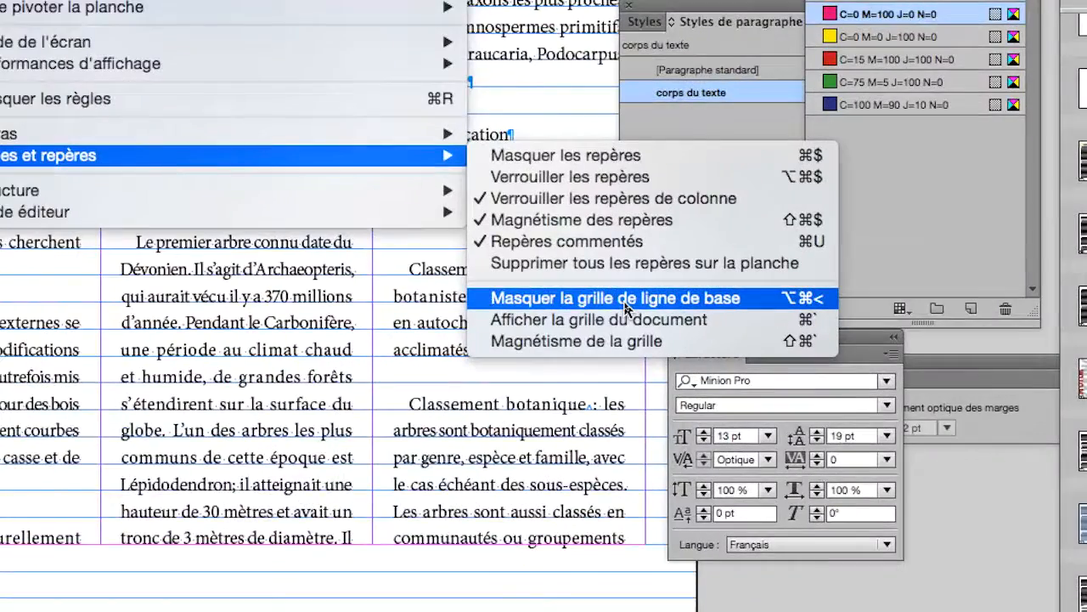
click(625, 301)
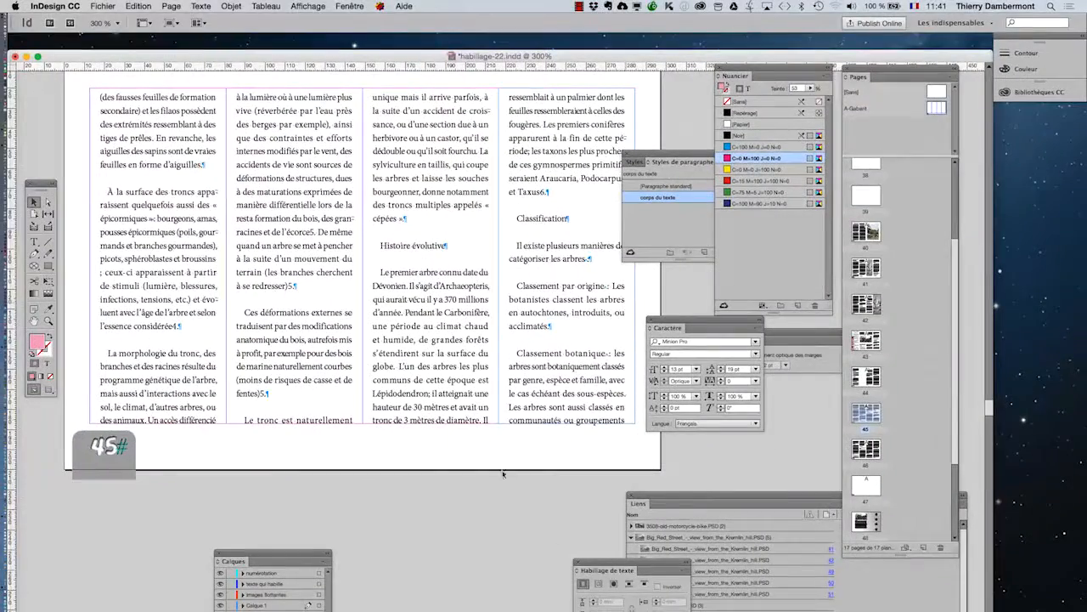
key(w)
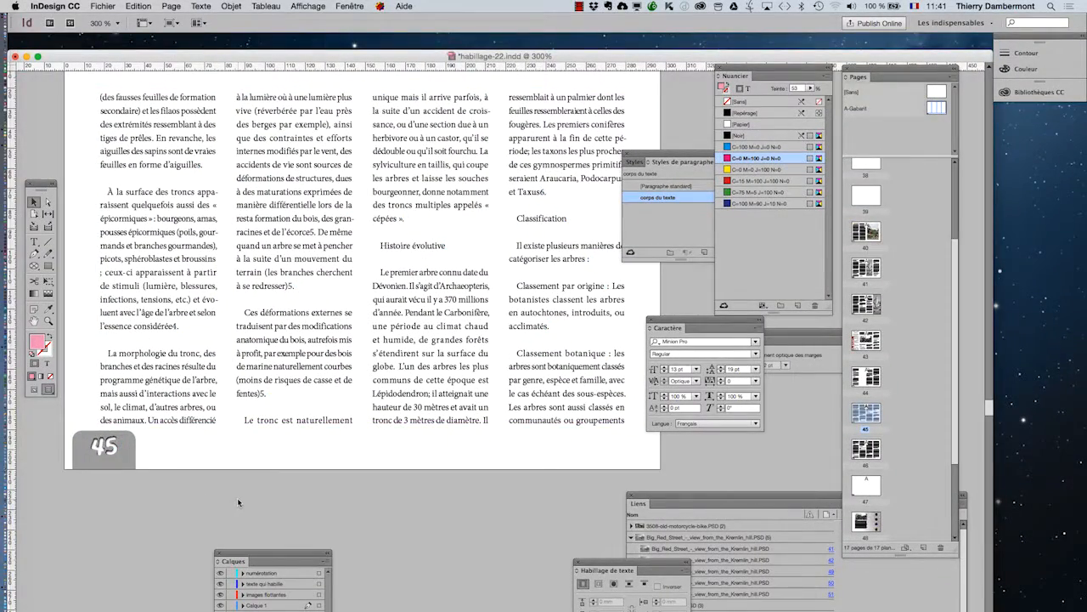
- Start saving the habillage-22.indd document with Save As
click(103, 6)
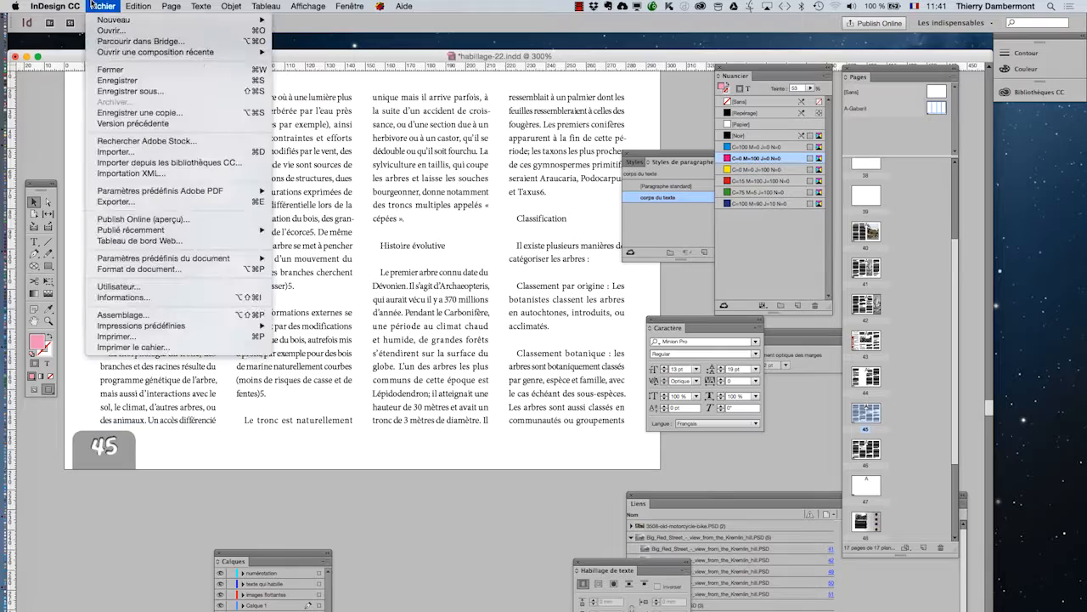
click(127, 93)
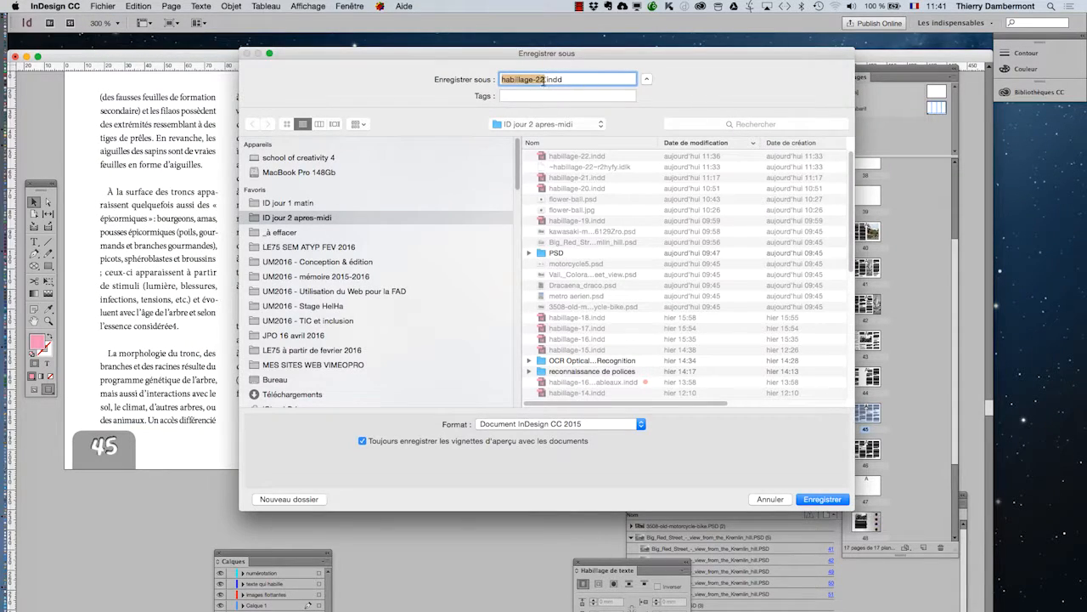